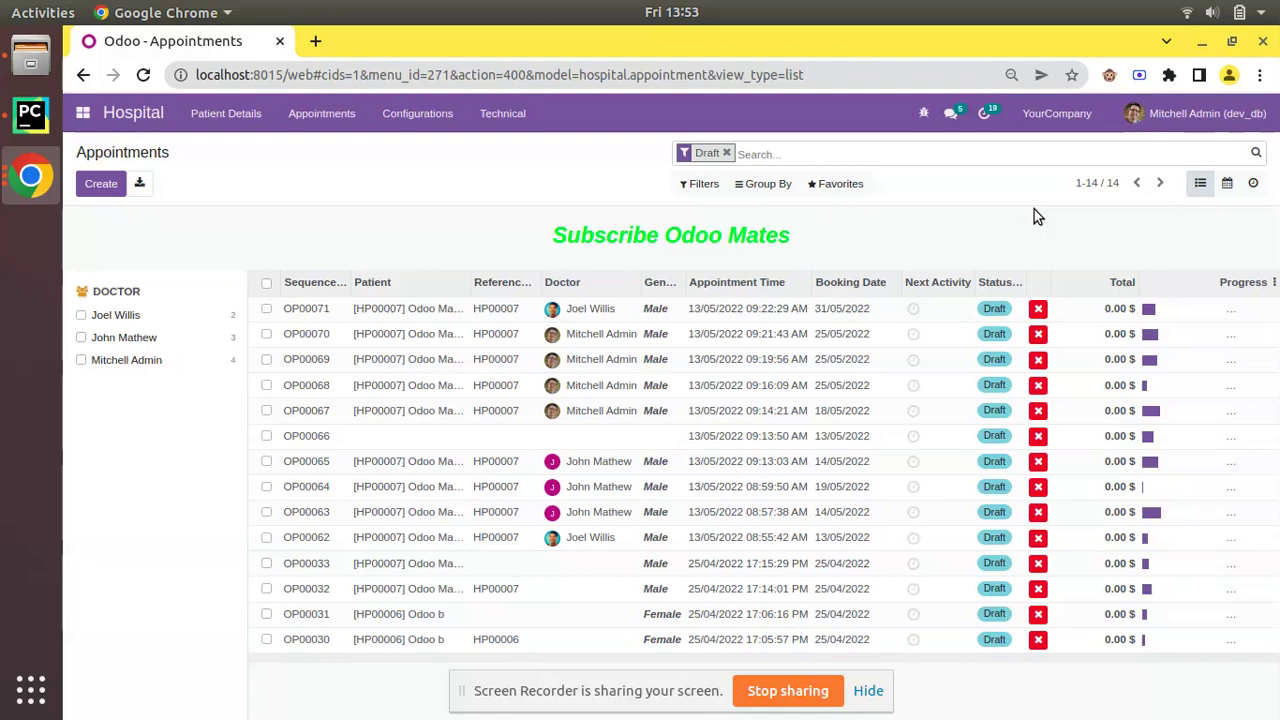
# Step: Open the Hospital app's Technical dropdown, which lists Play Ground and Query
pyautogui.click(491, 117)
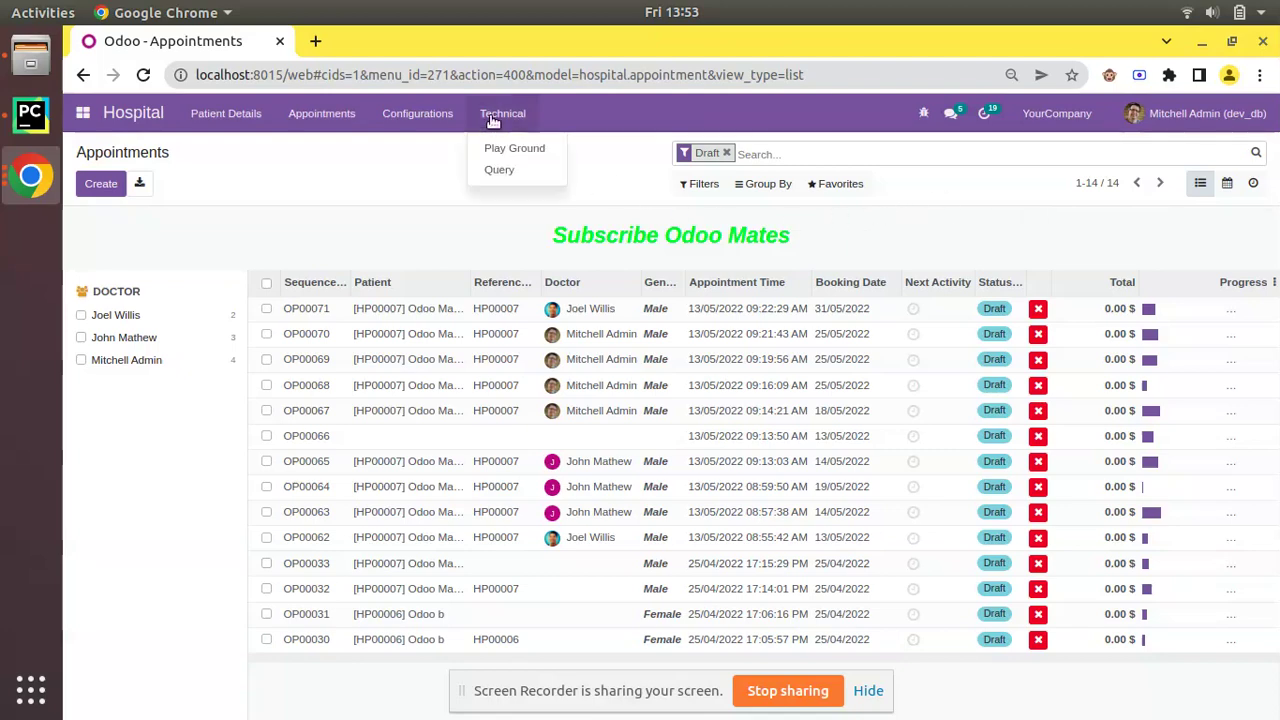
# Step: Open Technical > Play Ground and place the cursor in its empty Code editor
pyautogui.click(512, 147)
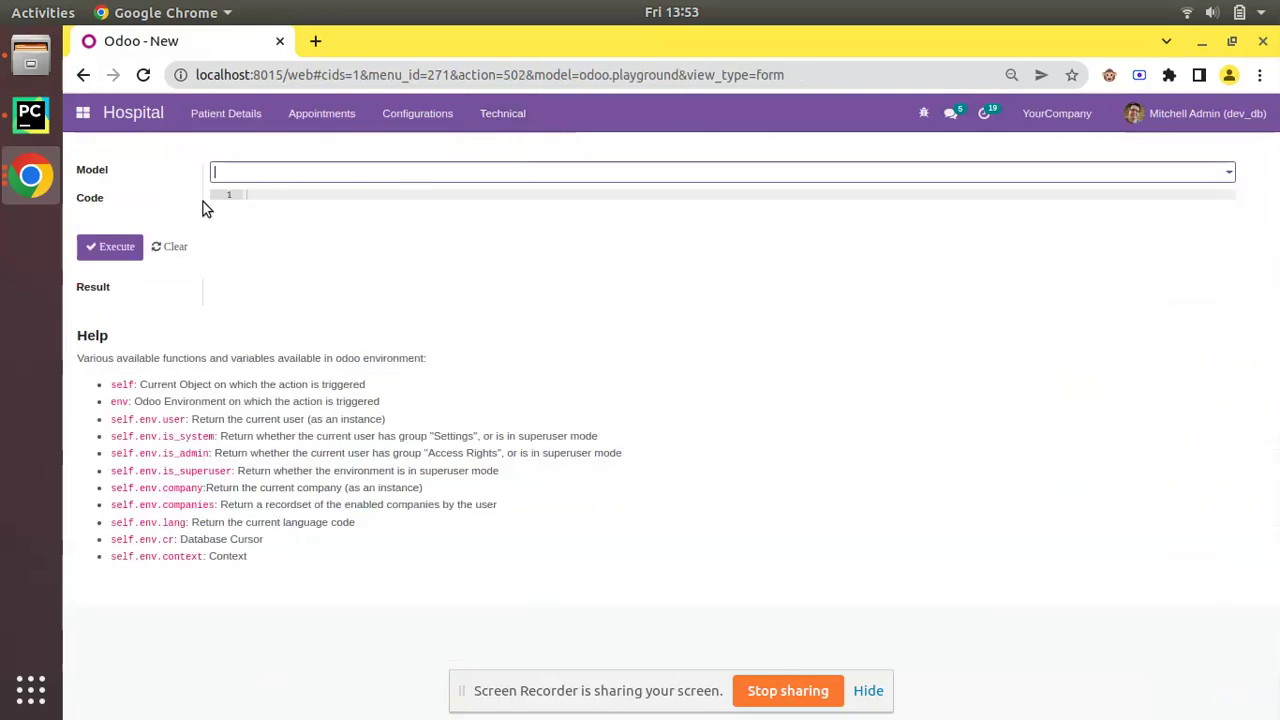
pyautogui.click(285, 198)
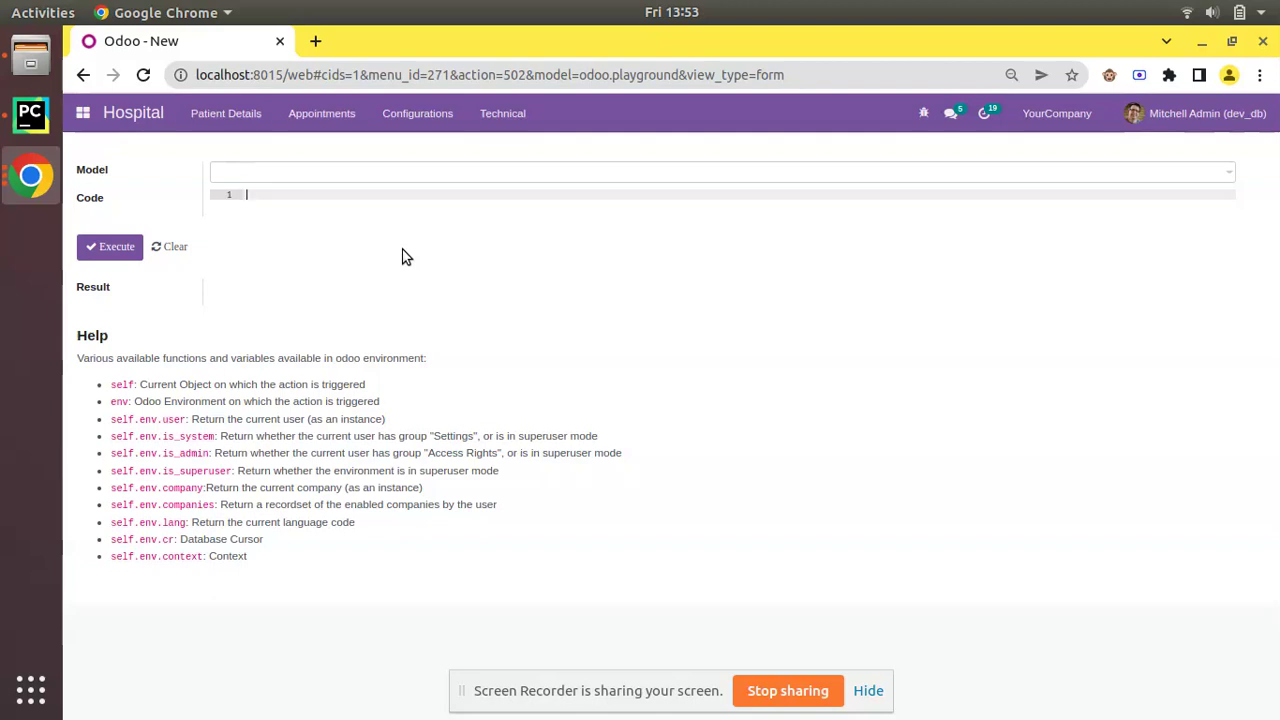
pyautogui.click(321, 118)
# Step: Create and save appointment OP00072 for patient [HP00007] Odoo Mates
pyautogui.click(326, 148)
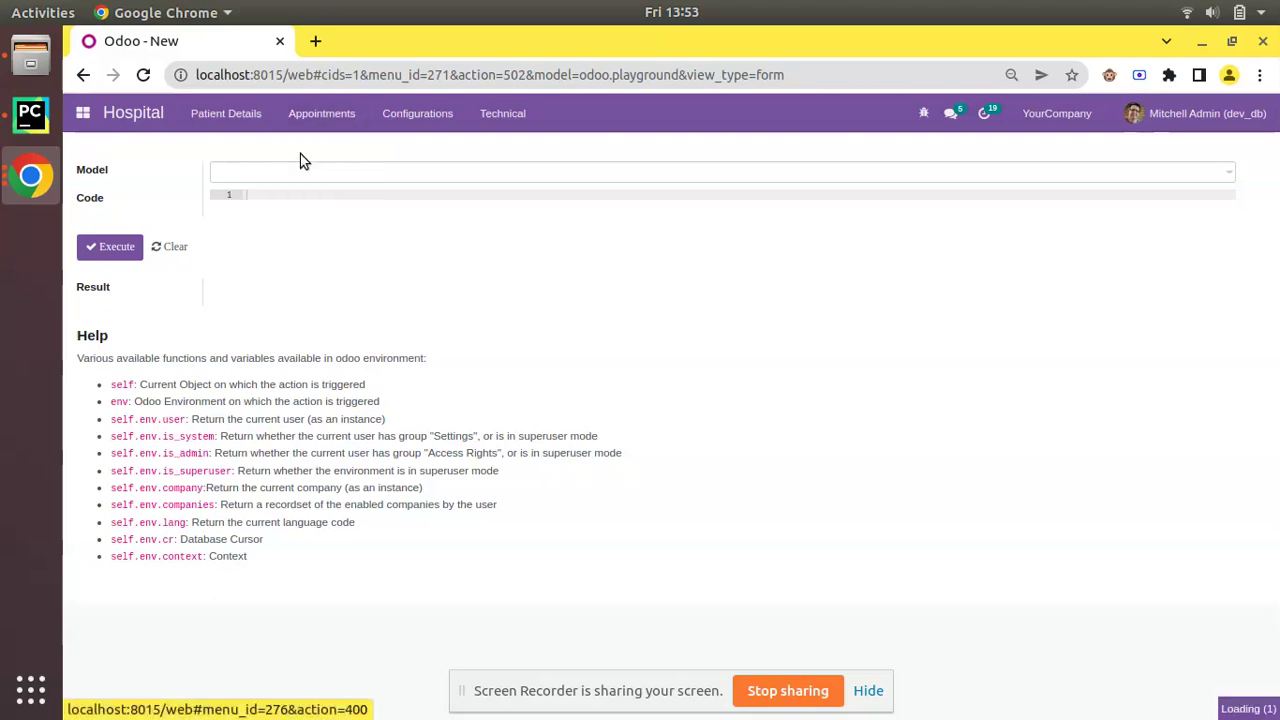
pyautogui.click(99, 190)
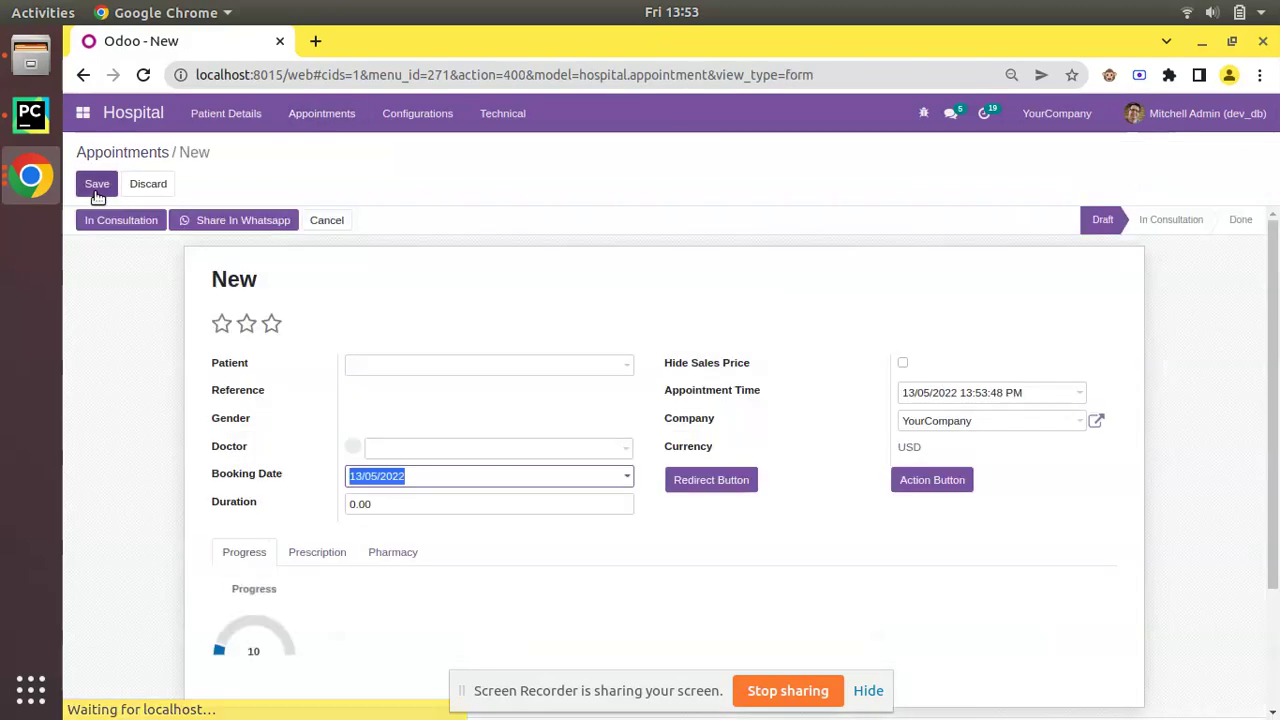
pyautogui.click(418, 363)
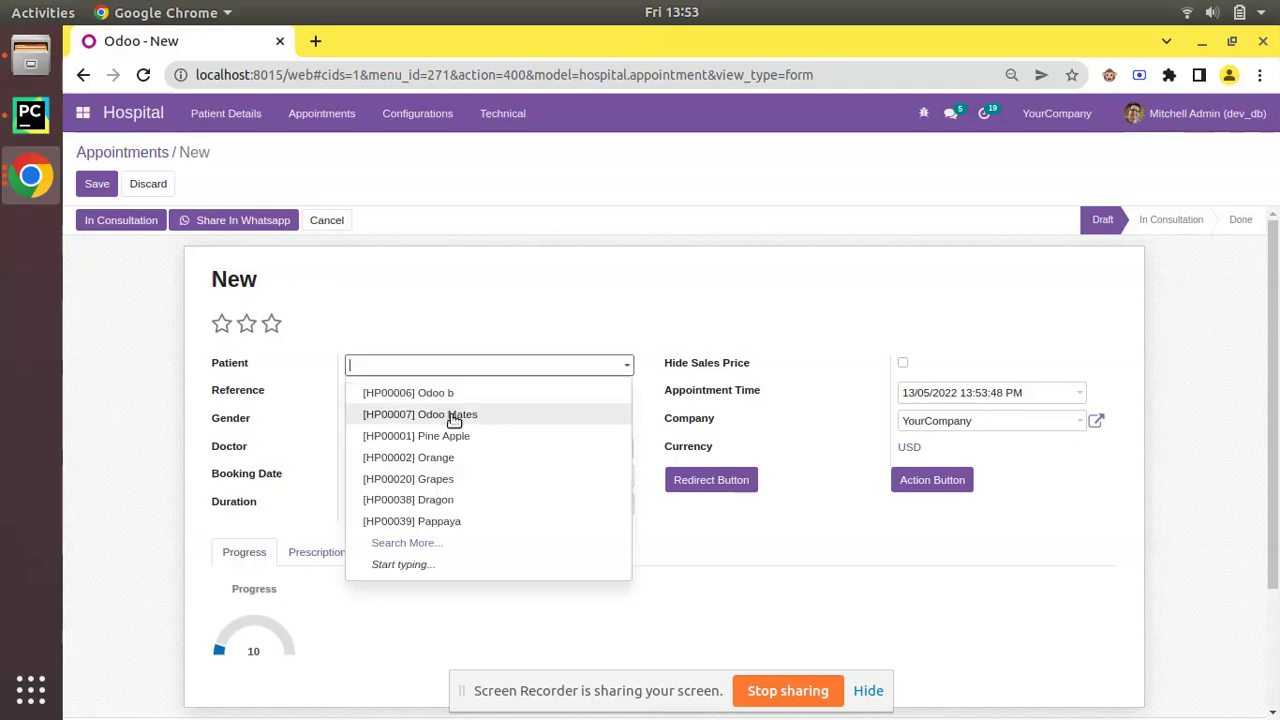
pyautogui.click(449, 414)
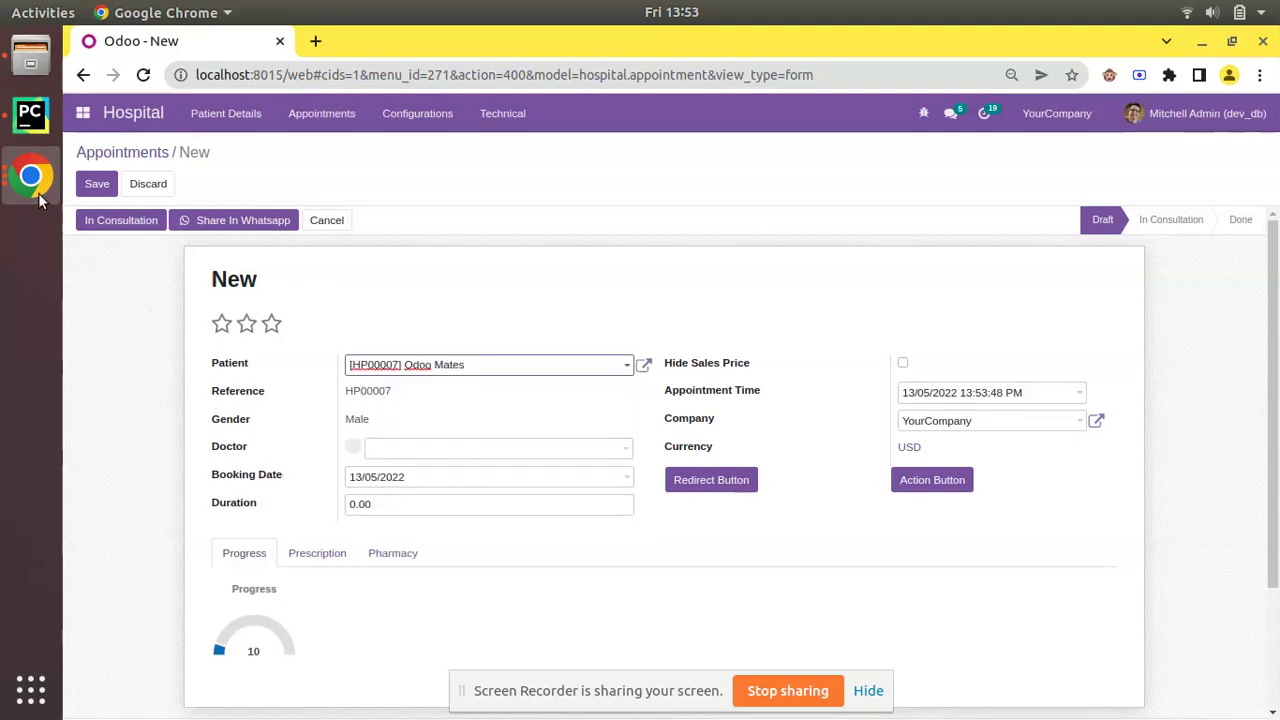
pyautogui.click(92, 187)
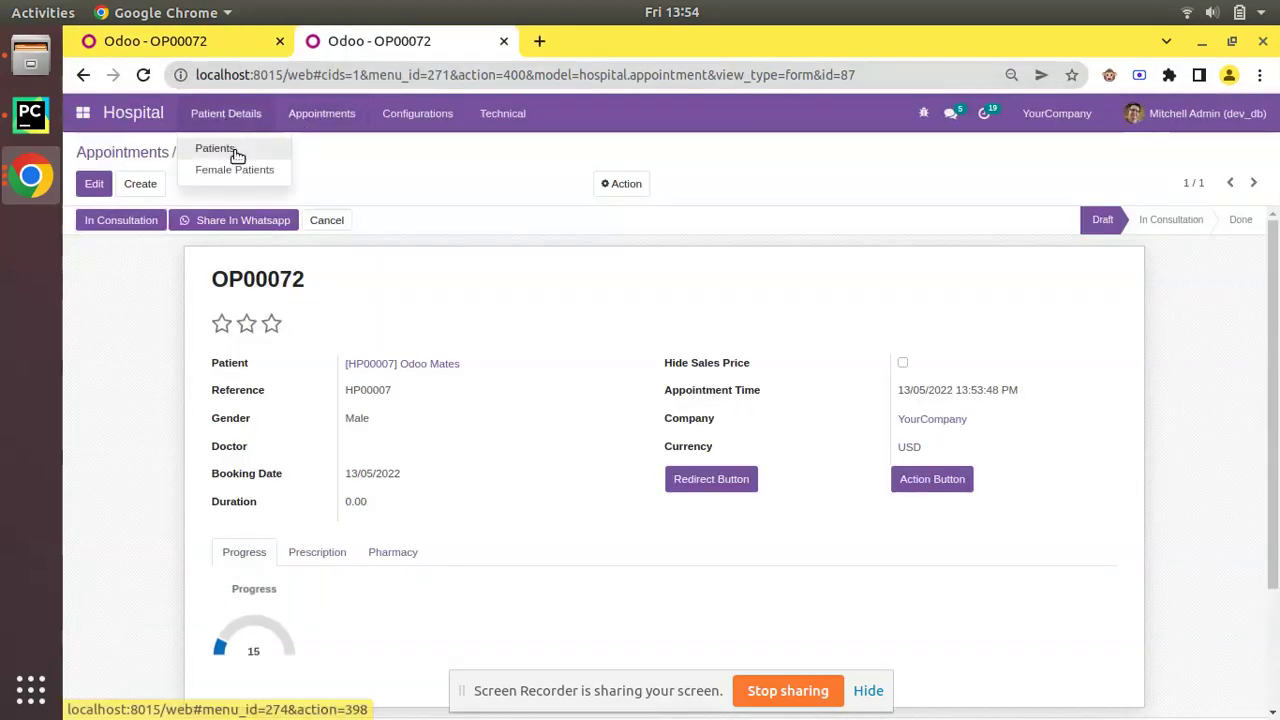
# Step: Show the Patients list in the second tab and reopen Play Ground in the first
pyautogui.click(237, 157)
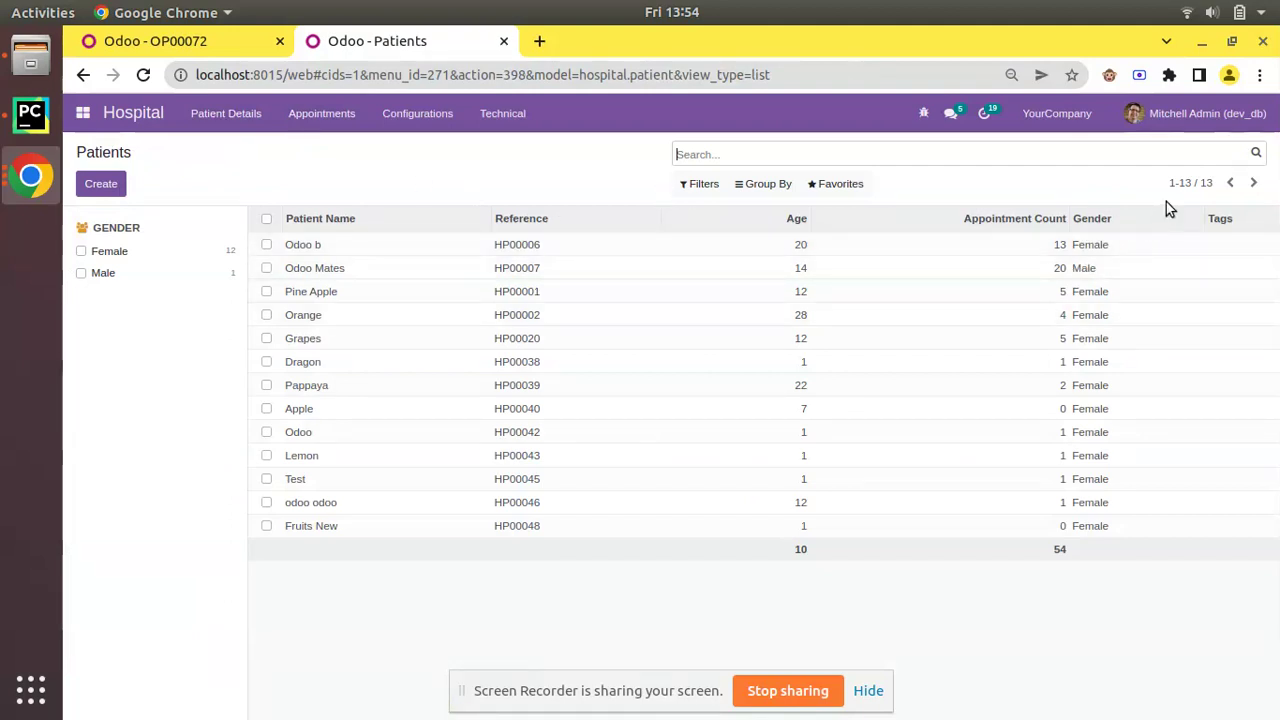
pyautogui.click(220, 45)
pyautogui.click(503, 116)
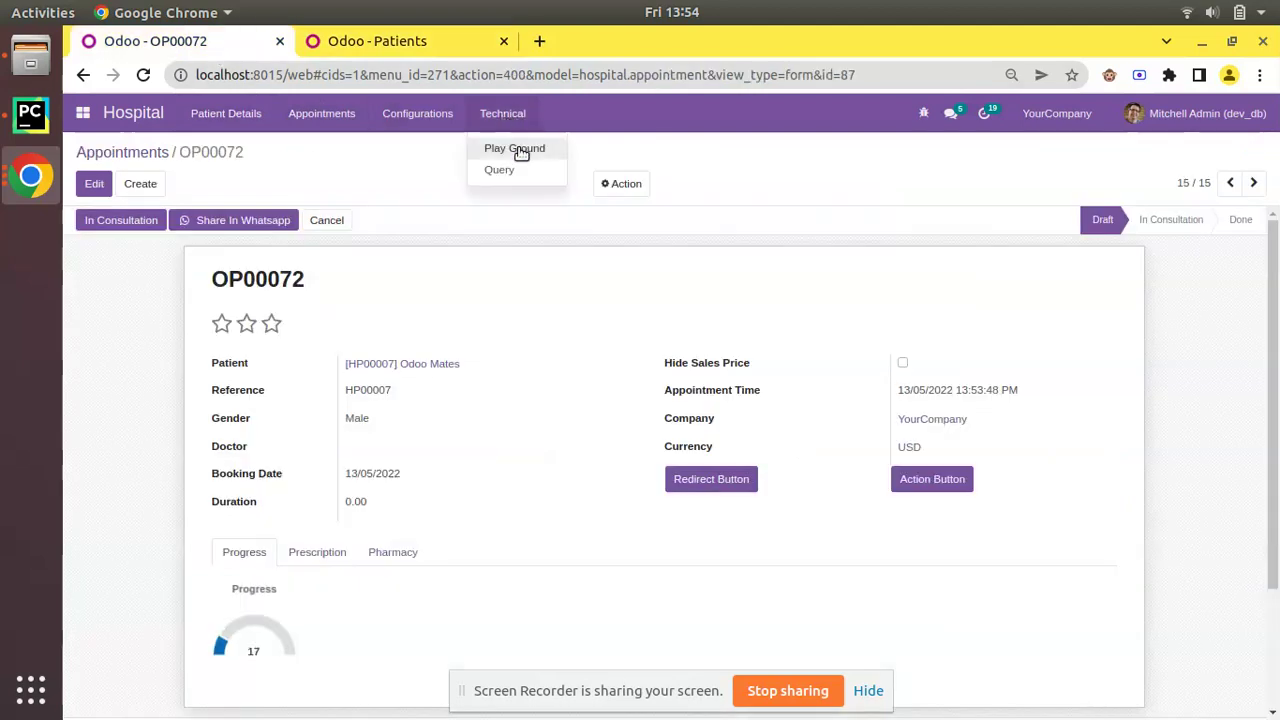
pyautogui.click(516, 149)
# Step: Start the Play Ground code with self.env['hospital, then glance at the 13-patient list
pyautogui.click(293, 196)
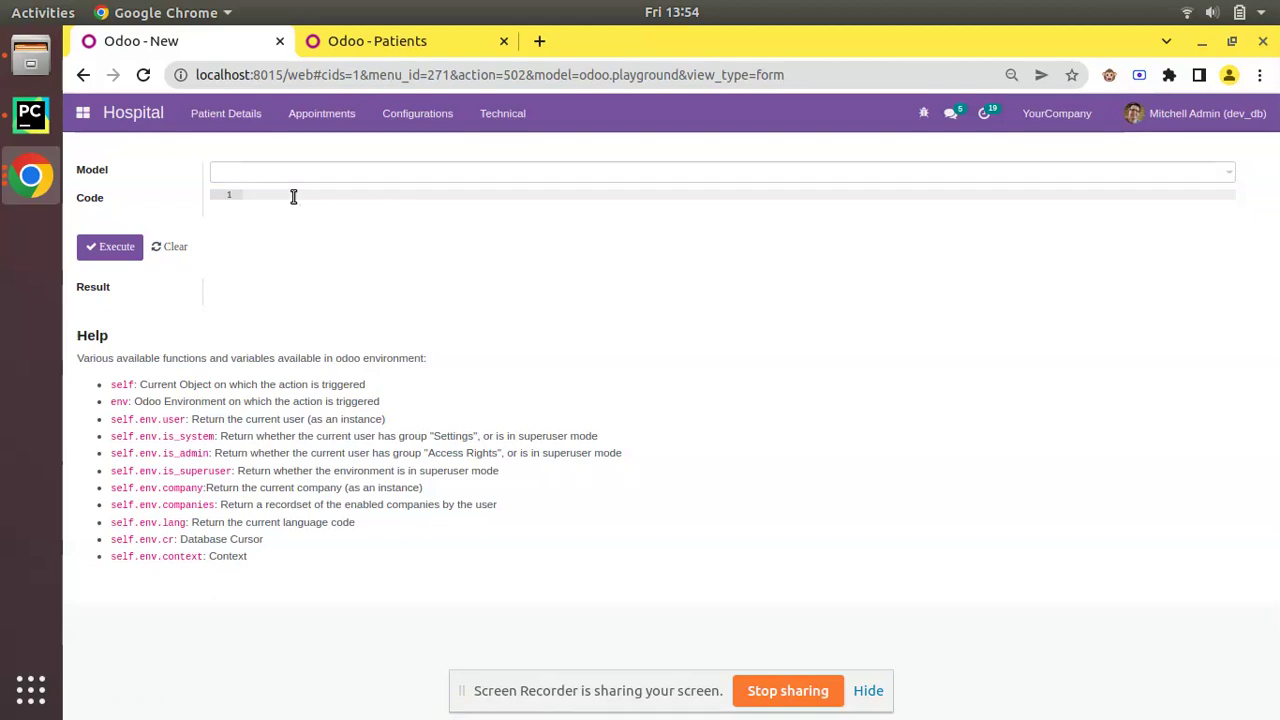
pyautogui.write('s')
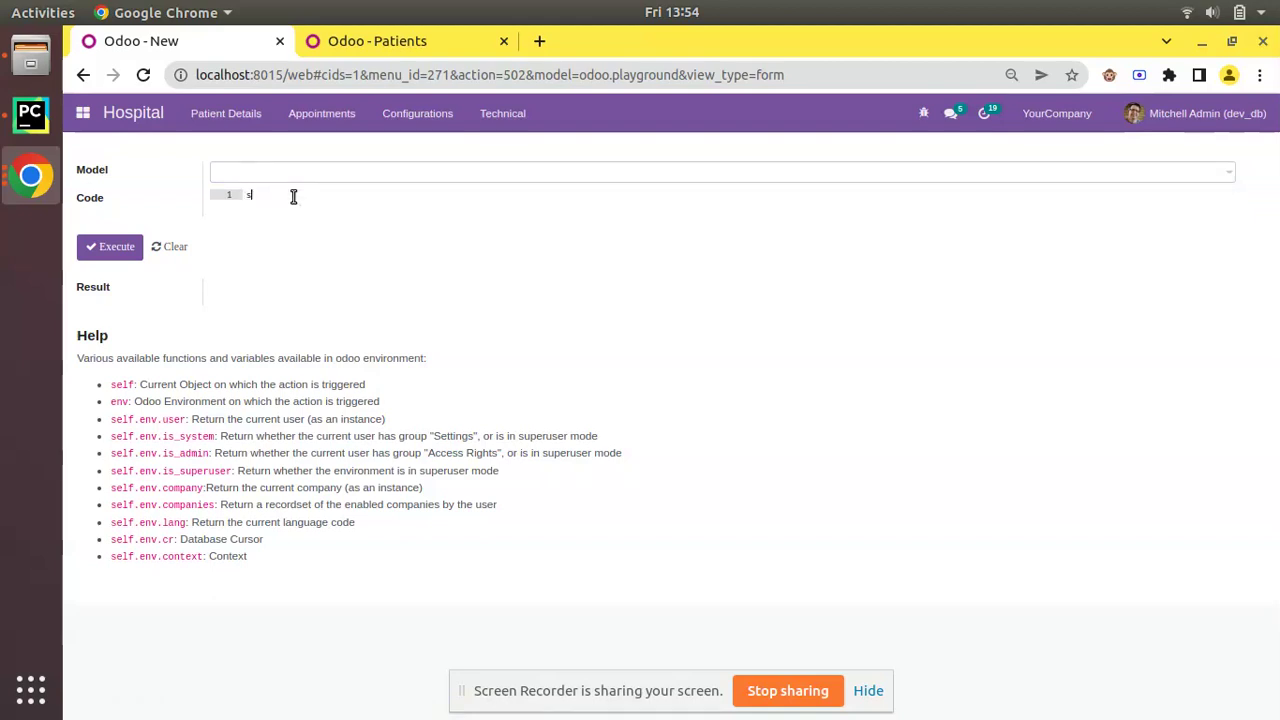
pyautogui.write('el')
pyautogui.write('f.en')
pyautogui.write("v['hosp")
pyautogui.write('ital')
pyautogui.click(362, 41)
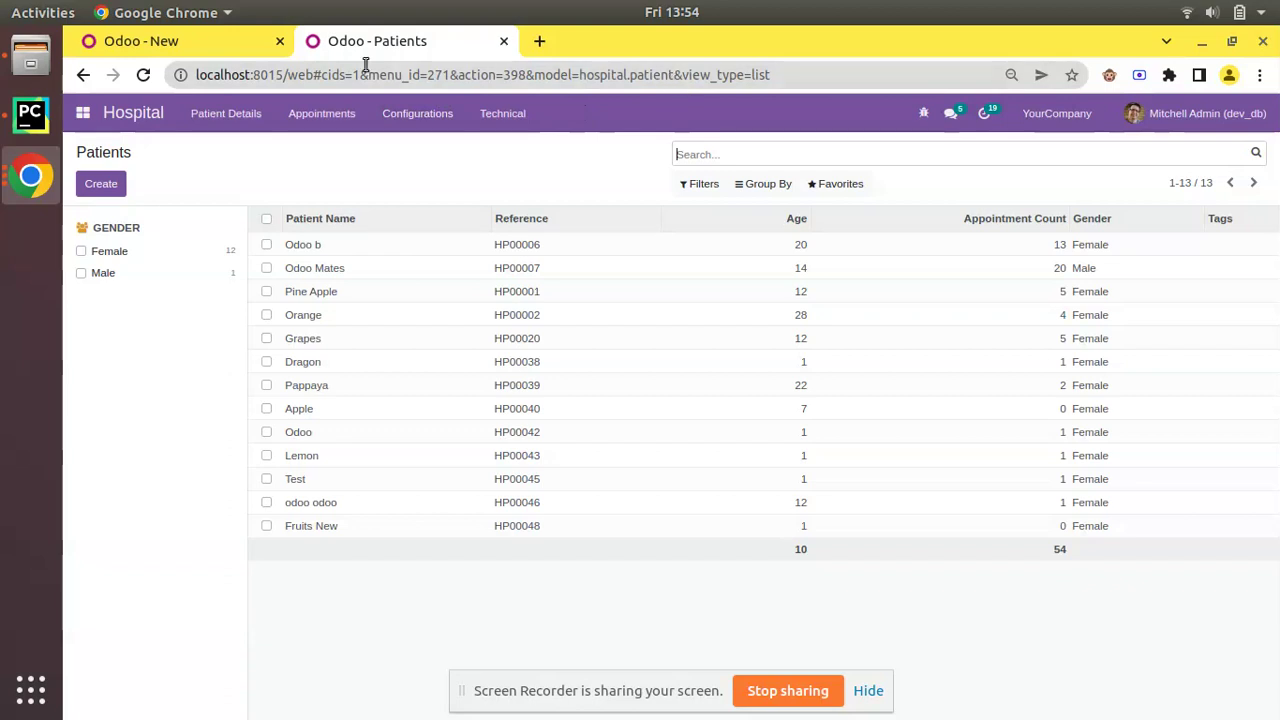
# Step: Complete the code as self.env['hospital.patient'].create({'name': 'ORM METHODS'})
pyautogui.click(243, 53)
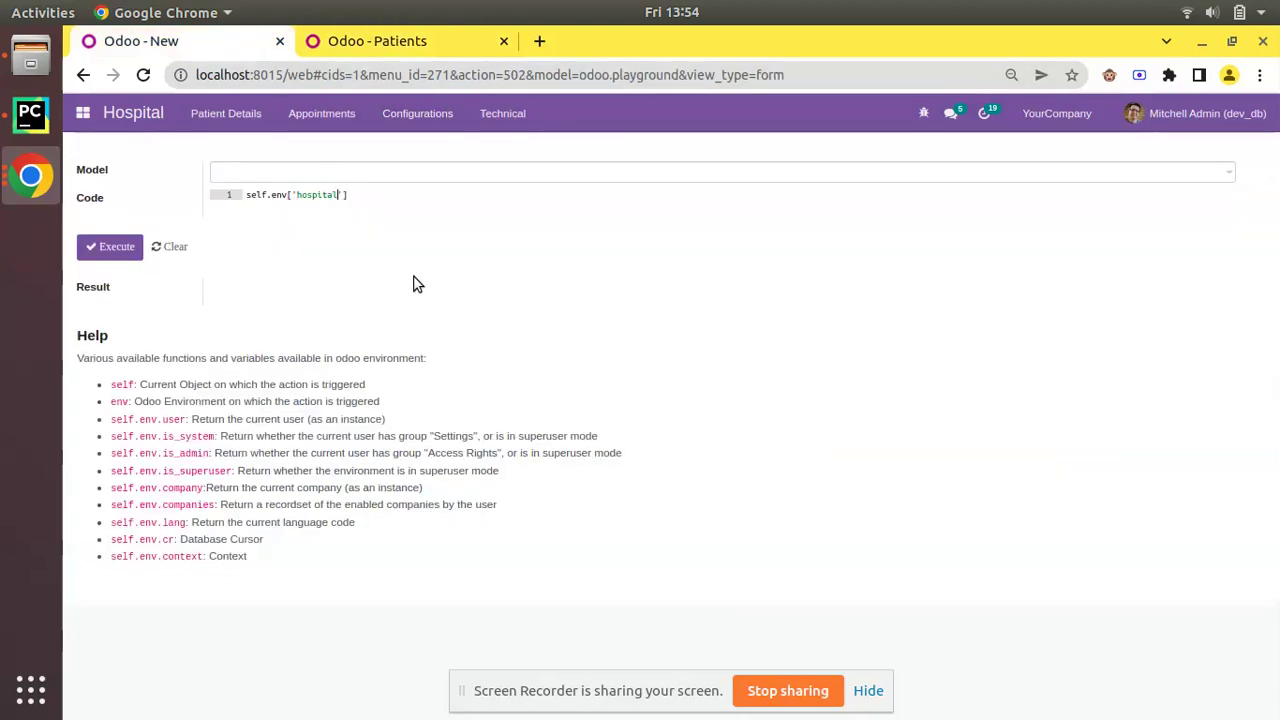
pyautogui.write('.pa')
pyautogui.write("tient'].")
pyautogui.write('crea')
pyautogui.write('te(')
pyautogui.write('{')
pyautogui.press('Home')
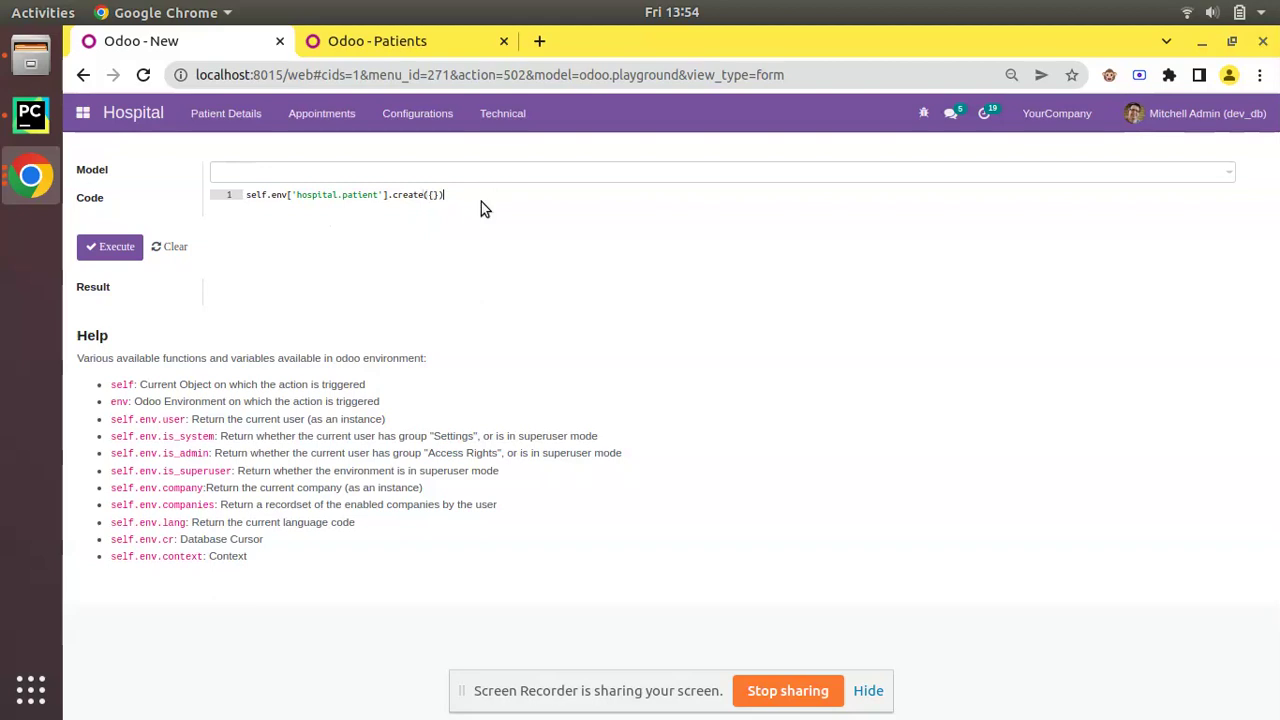
pyautogui.press('Return')
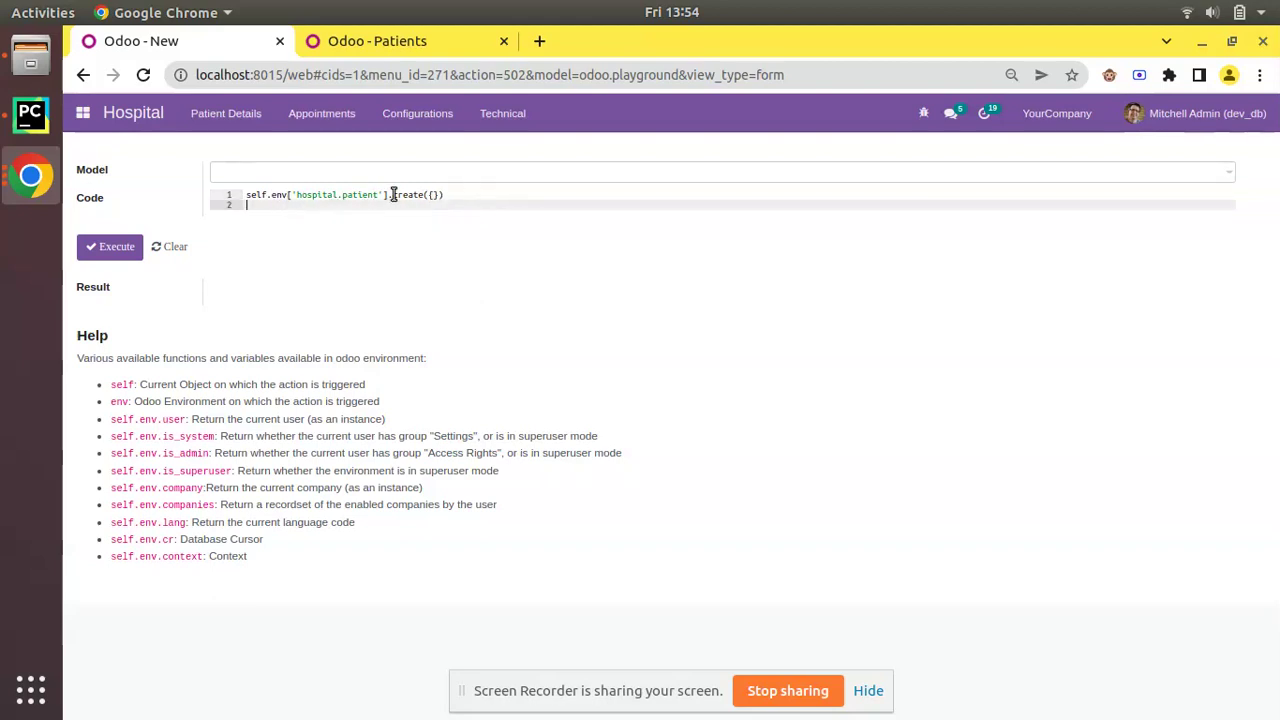
pyautogui.moveTo(387, 194); pyautogui.dragTo(245, 194)
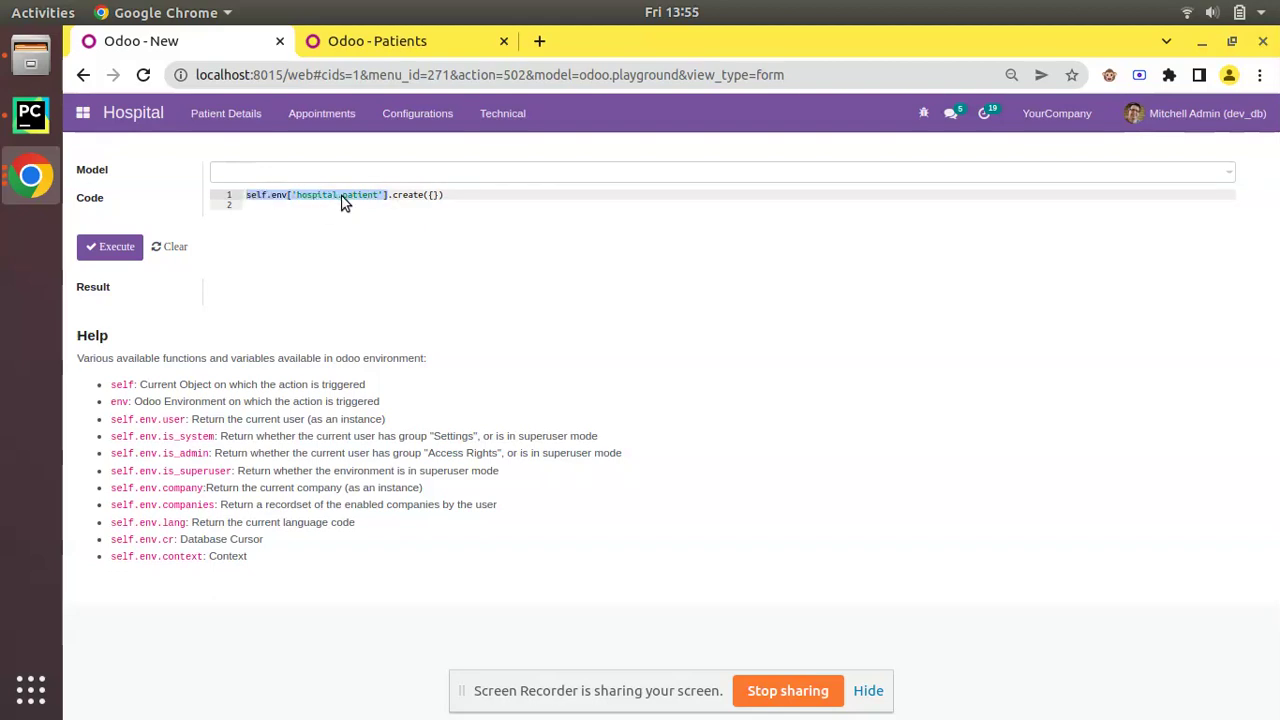
pyautogui.click(430, 195)
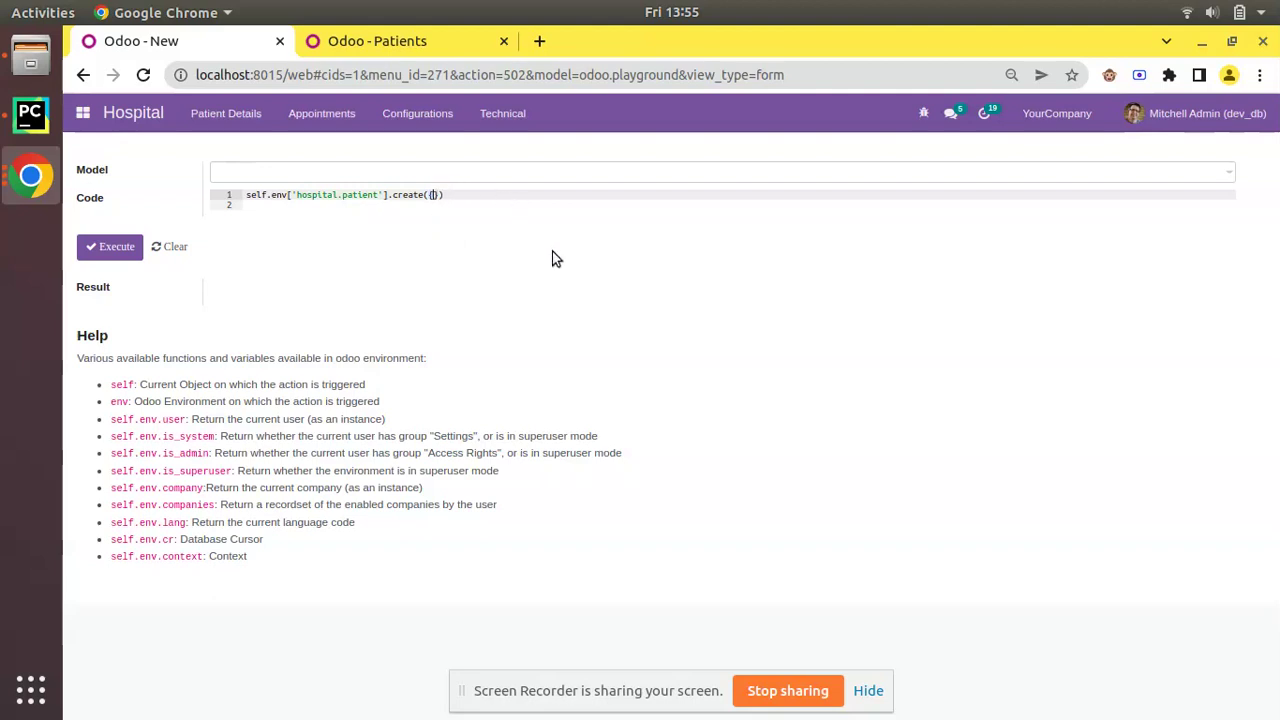
pyautogui.write("'n")
pyautogui.write("ame'")
pyautogui.write(": 'ORM")
pyautogui.write(' METHOD')
pyautogui.write('S')
pyautogui.click(412, 35)
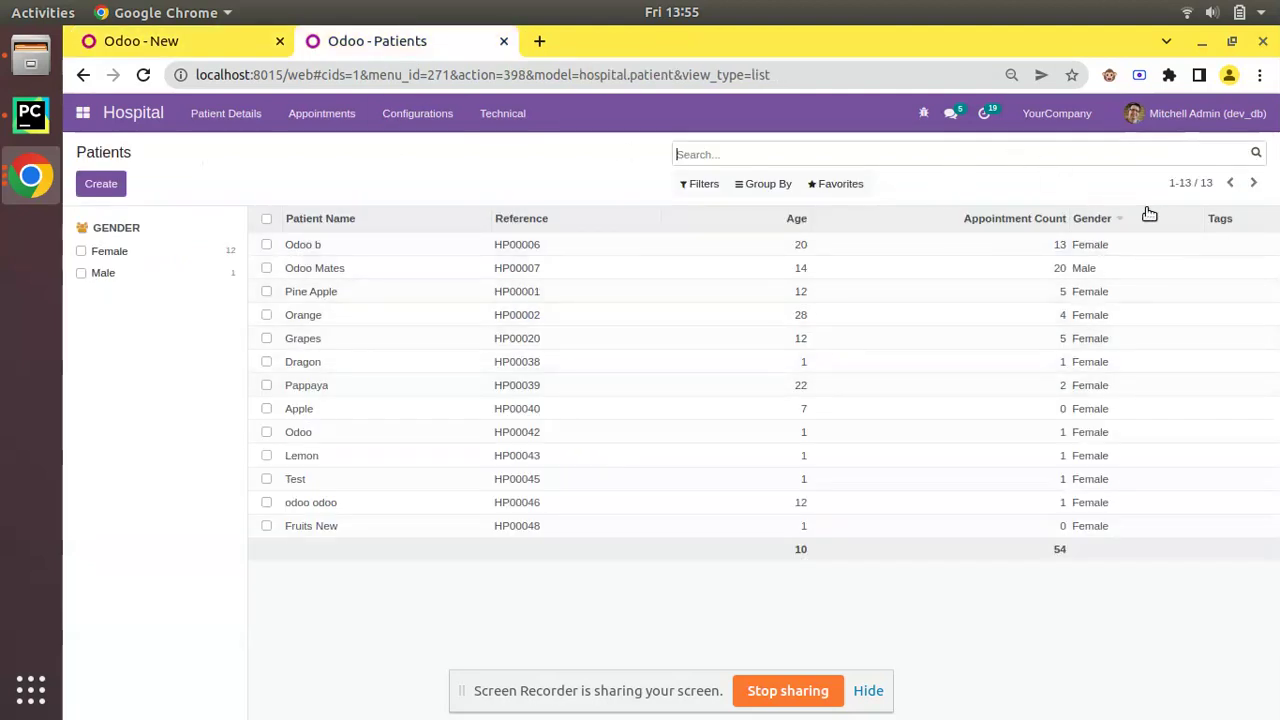
# Step: Execute the Play Ground code and highlight the result hospital.patient(71,)
pyautogui.click(258, 44)
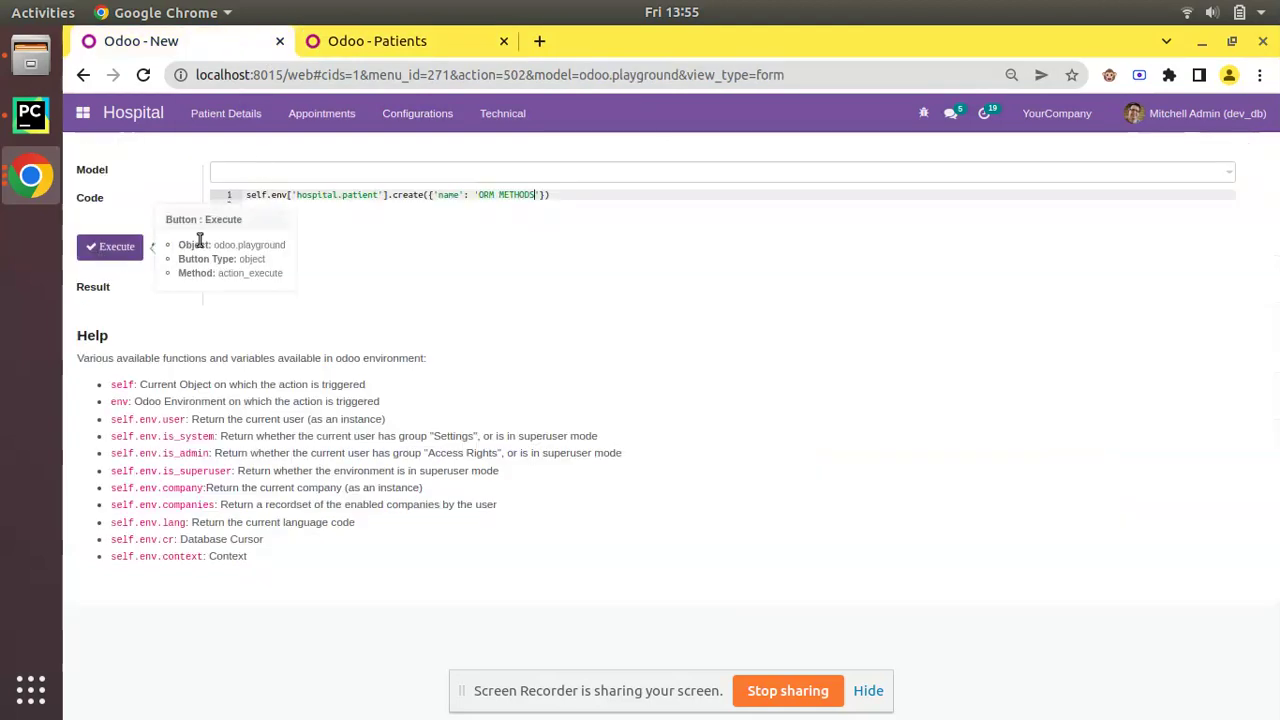
pyautogui.click(92, 244)
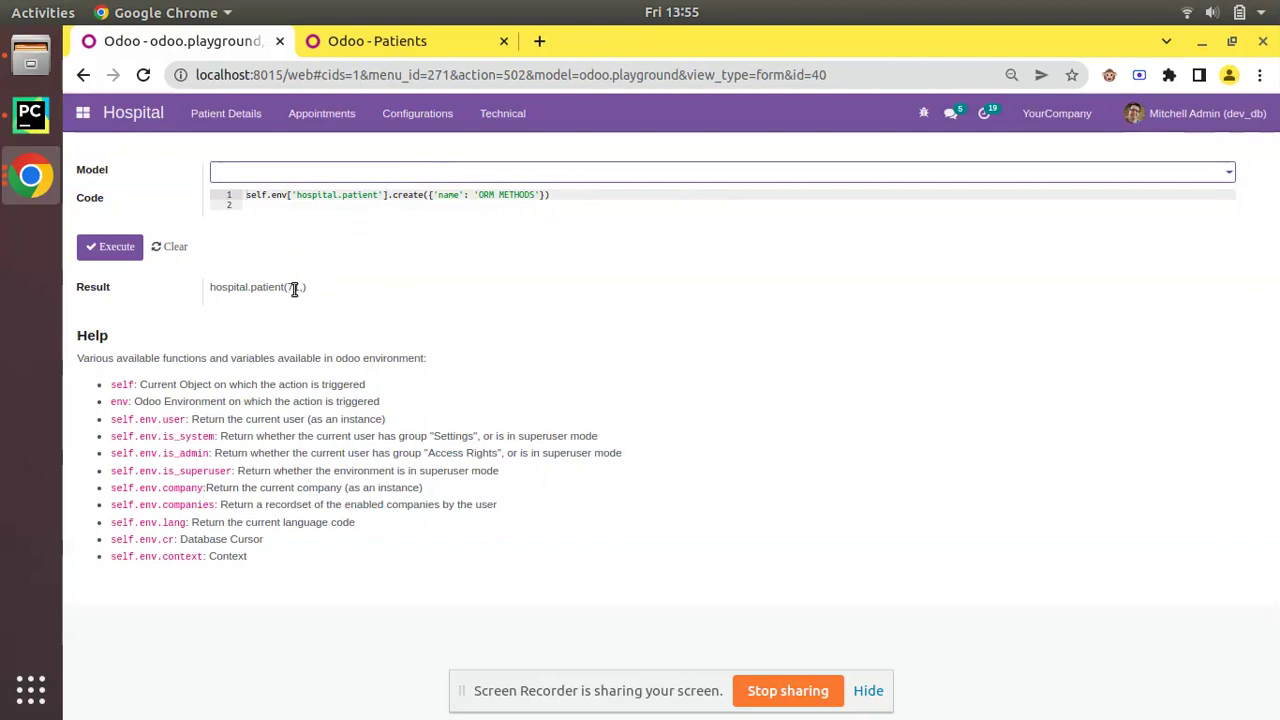
pyautogui.moveTo(262, 287); pyautogui.dragTo(305, 289)
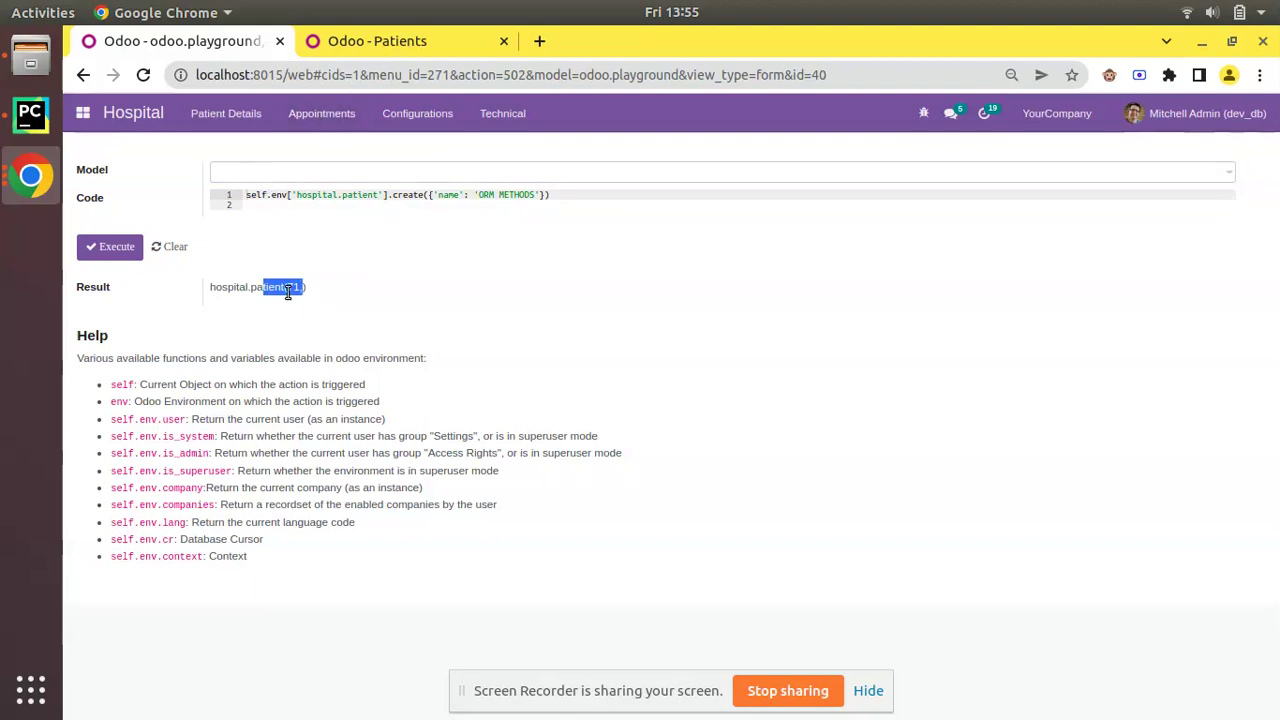
# Step: Reload the Patients list and open the new ORM METHODS patient (HP00052) in edit mode
pyautogui.click(360, 45)
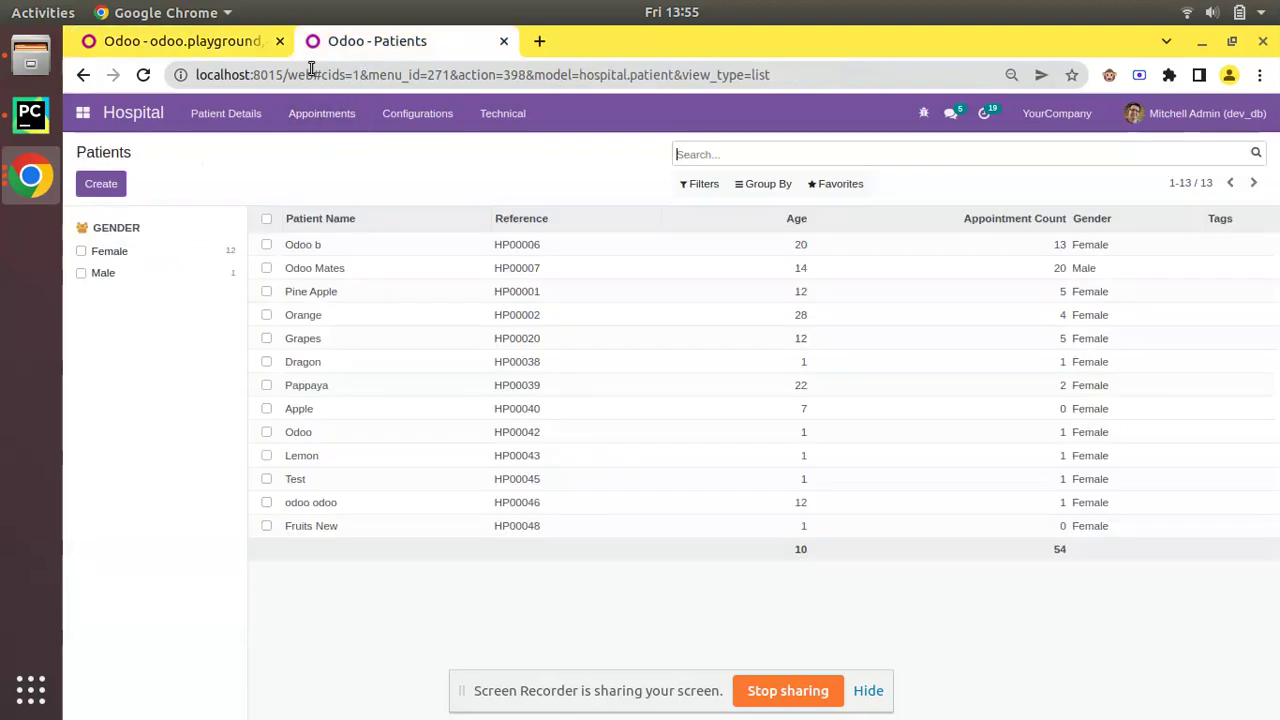
pyautogui.click(146, 76)
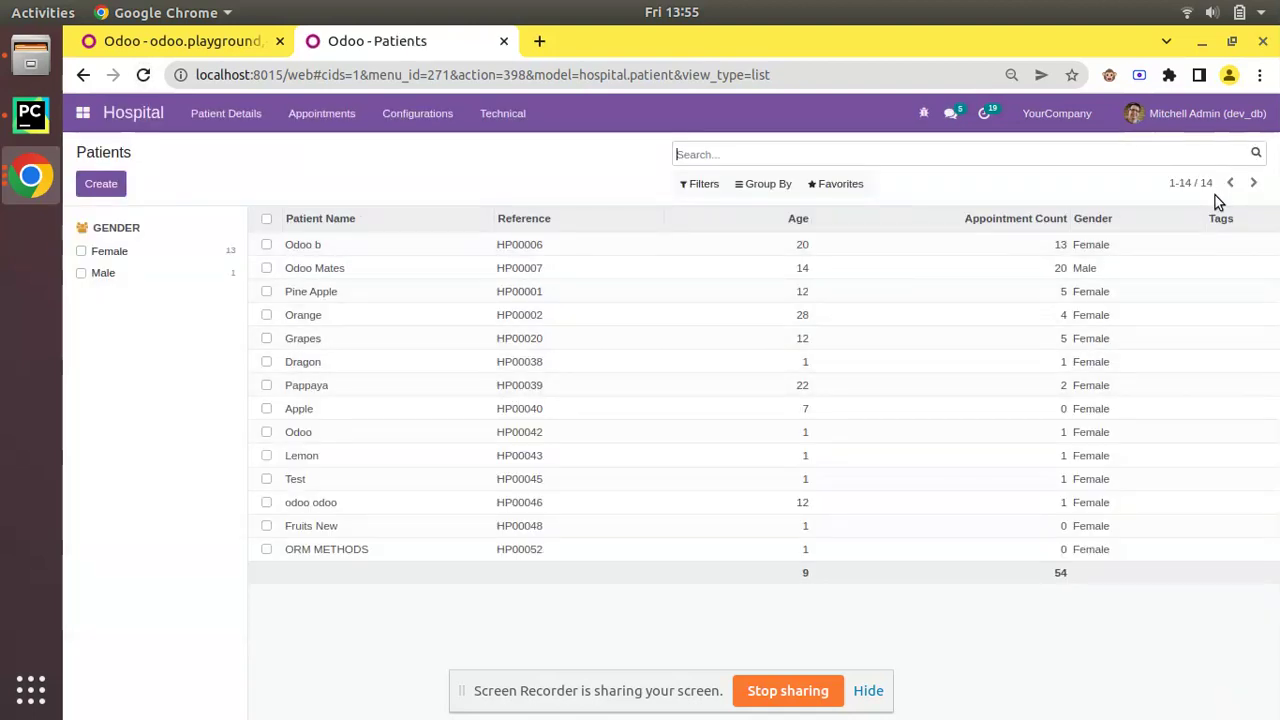
pyautogui.click(372, 553)
pyautogui.click(271, 312)
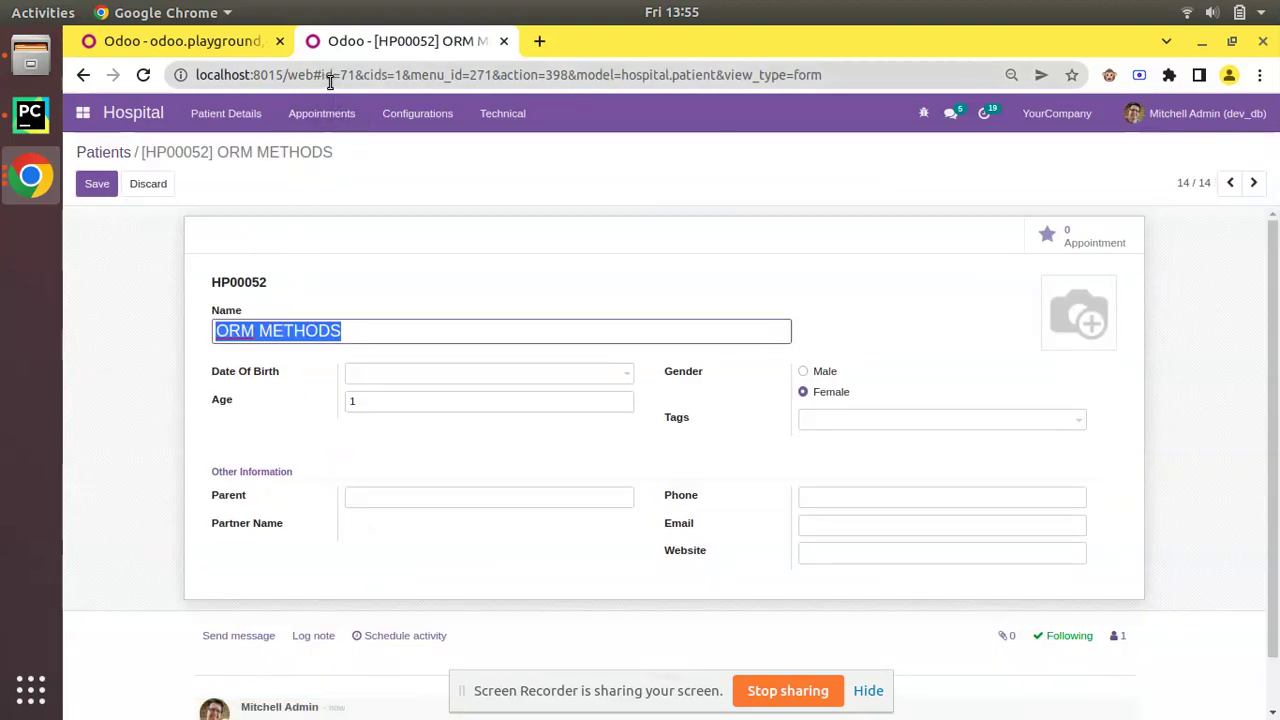
pyautogui.click(241, 48)
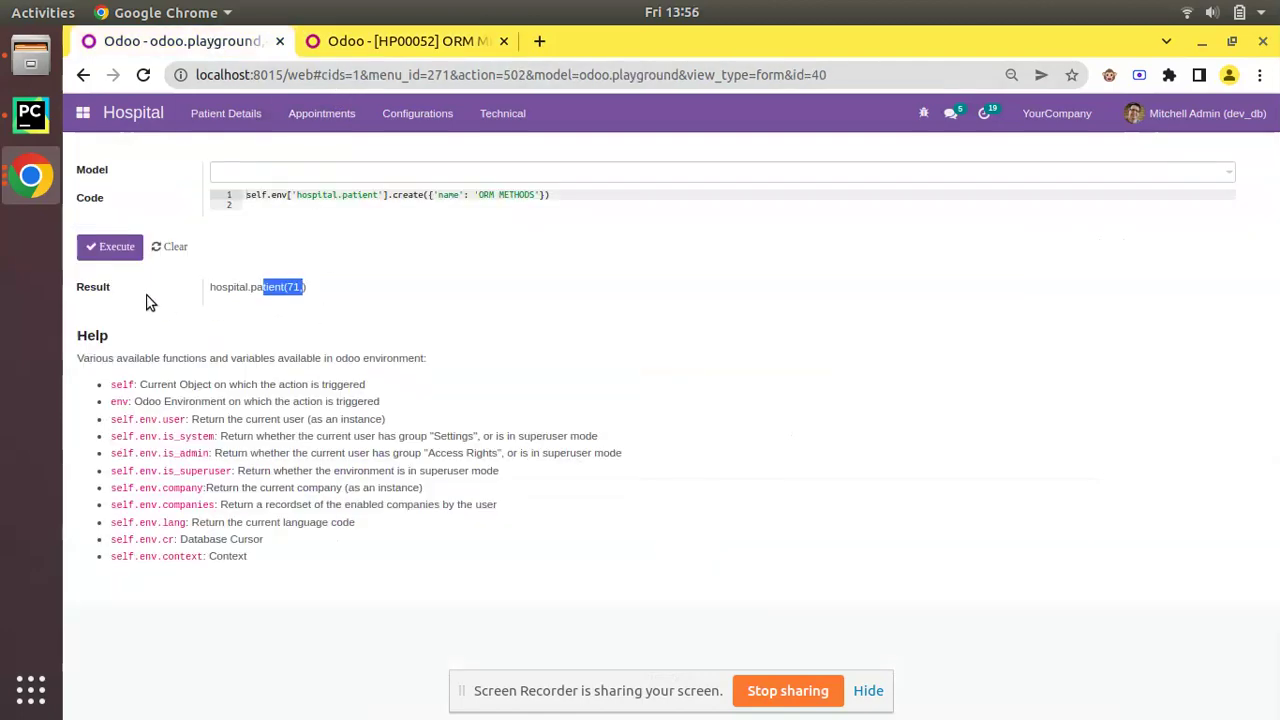
# Step: Add blank lines after the create code, then view the HP00052 ORM METHODS form again
pyautogui.click(563, 197)
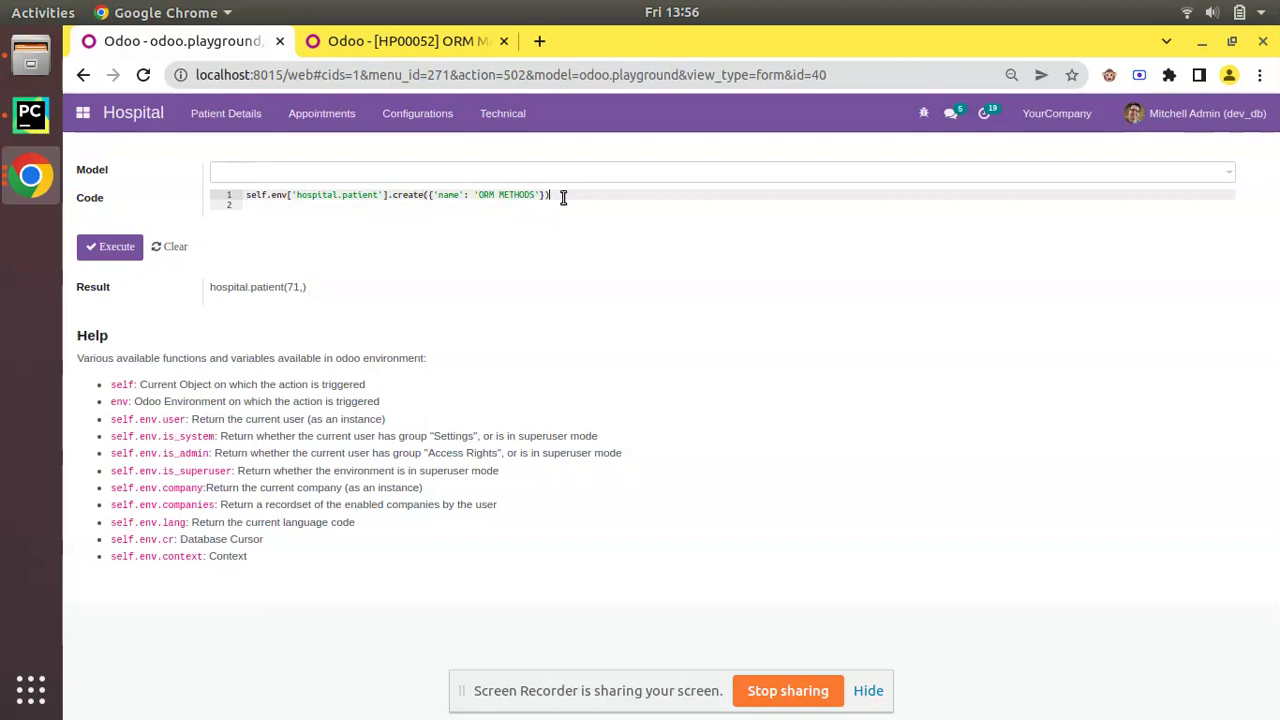
pyautogui.press('Return')
pyautogui.press('Return')
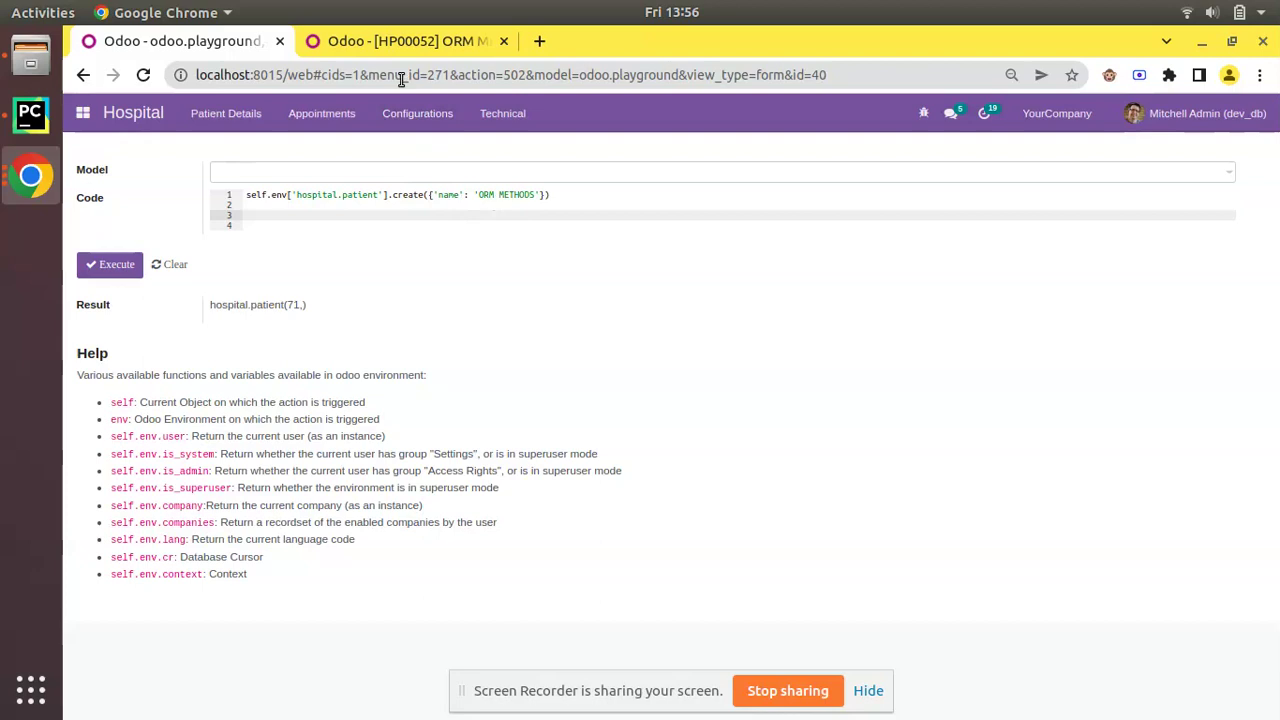
pyautogui.click(396, 41)
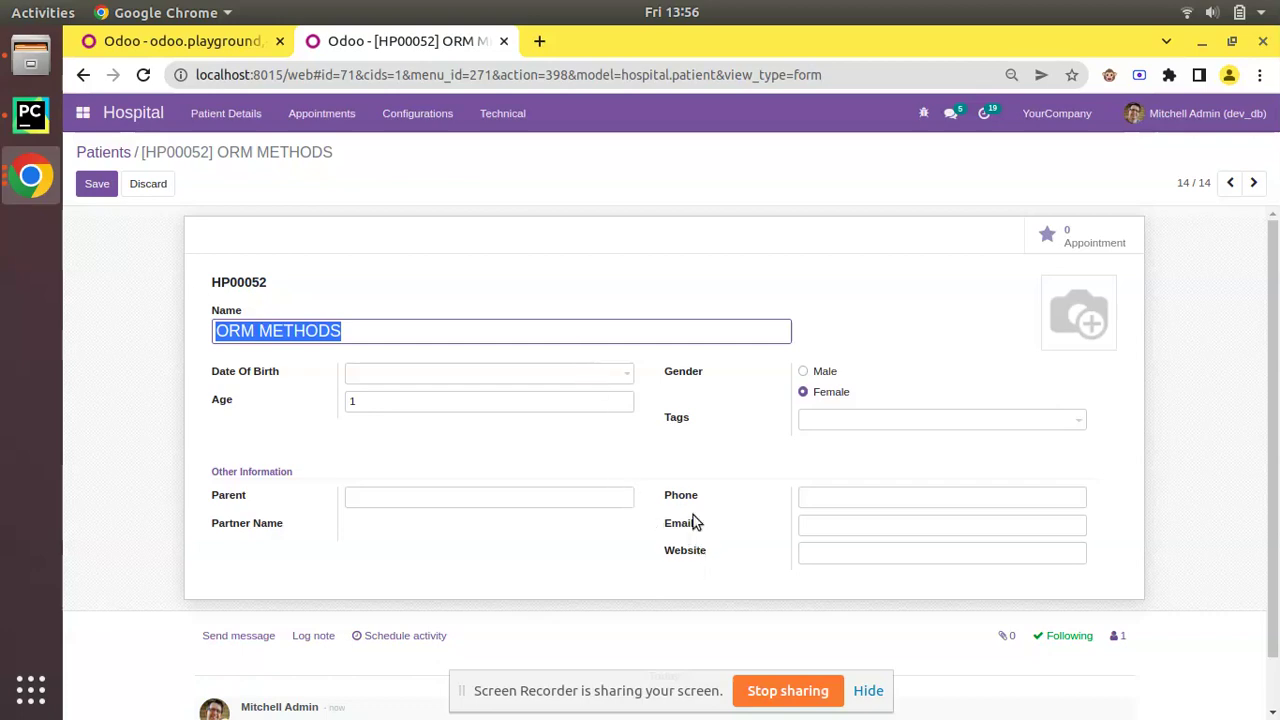
# Step: Add an 'email' key with the patient's e-mail address to the create() dict
pyautogui.click(243, 44)
pyautogui.click(544, 194)
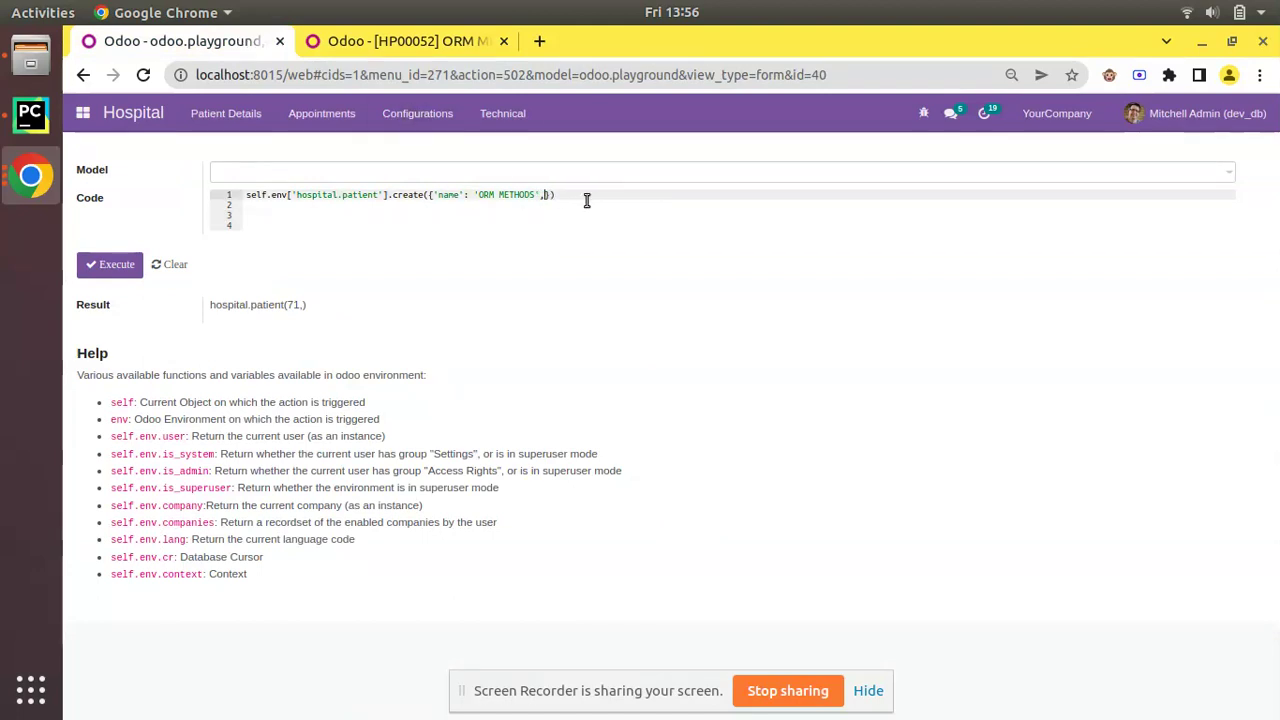
pyautogui.write(", 'em")
pyautogui.write("ail': '")
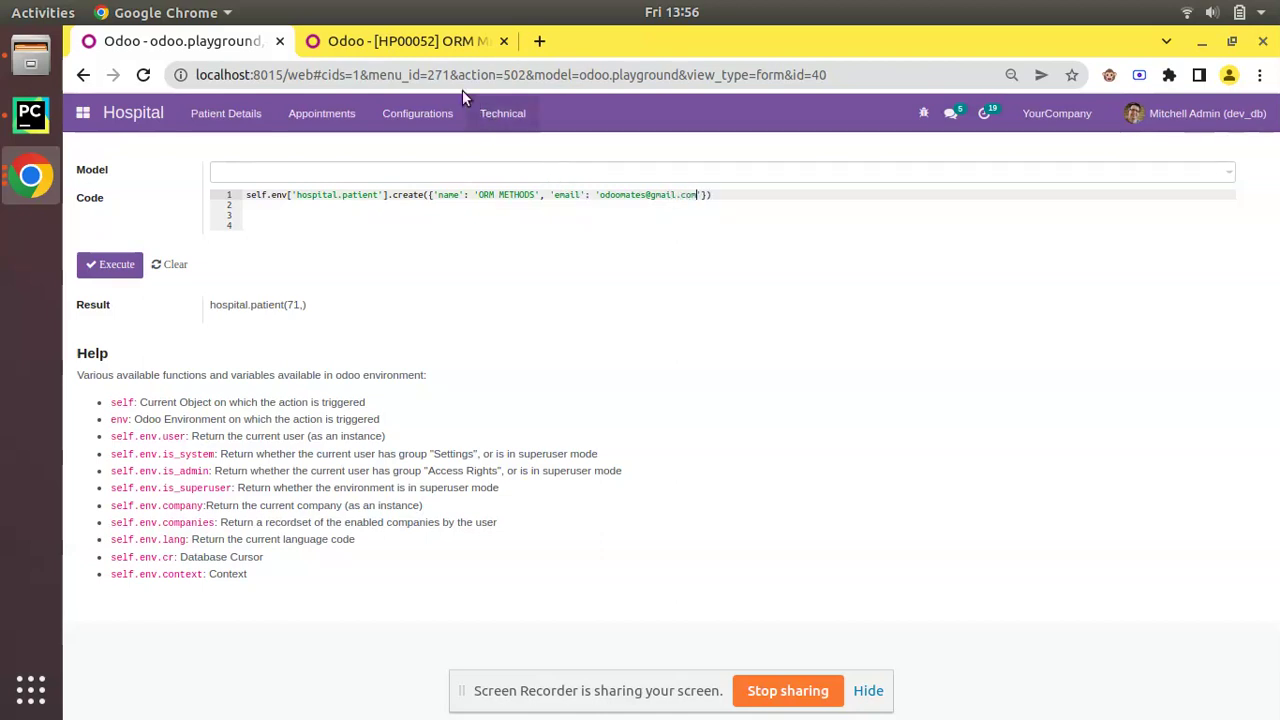
pyautogui.click(439, 51)
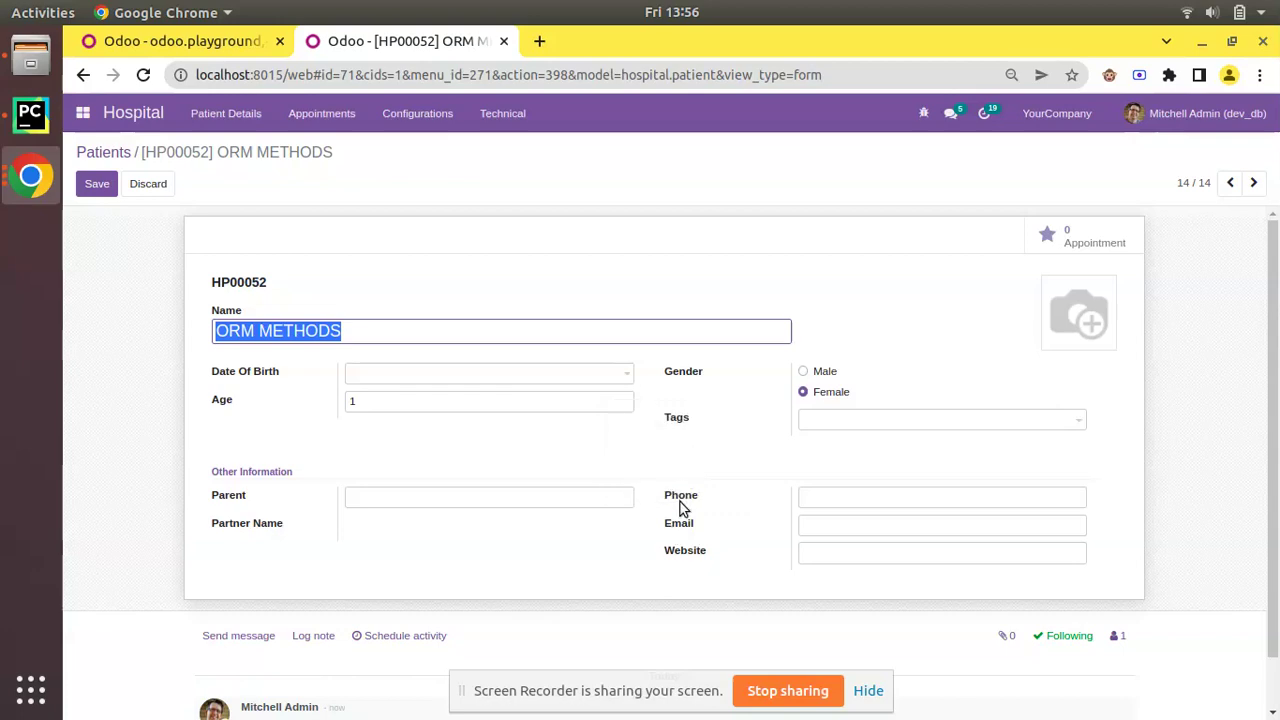
pyautogui.moveTo(681, 496)
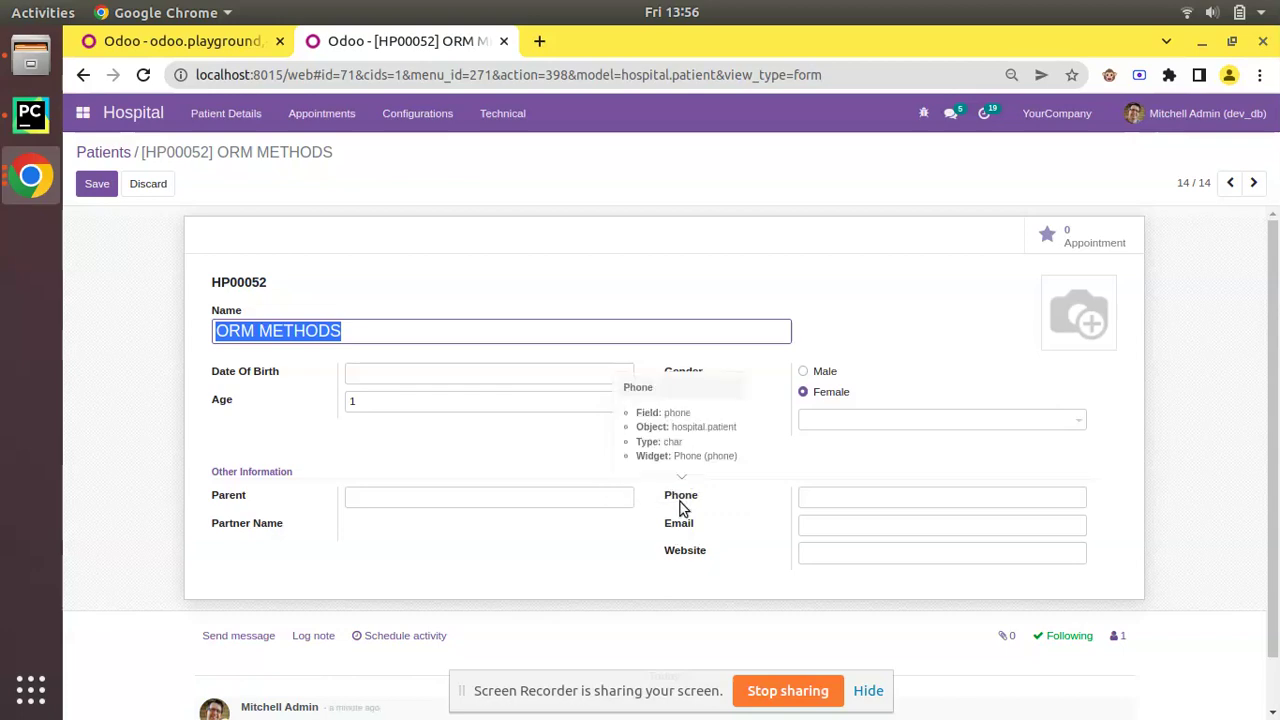
pyautogui.click(200, 41)
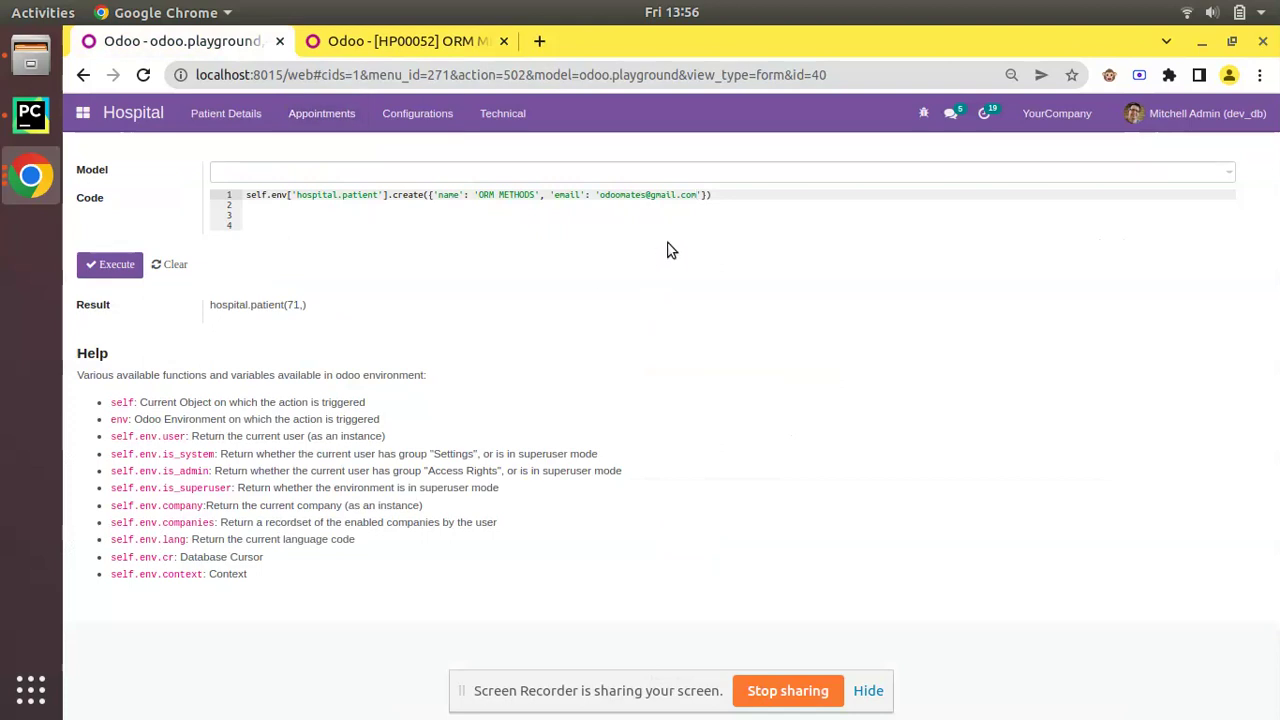
# Step: Add a phone number value to the create() dict and rename the patient 'Odoo Mates Test'
pyautogui.write(", '")
pyautogui.write('ahone')
pyautogui.write("': '")
pyautogui.write('12345')
pyautogui.write('6789')
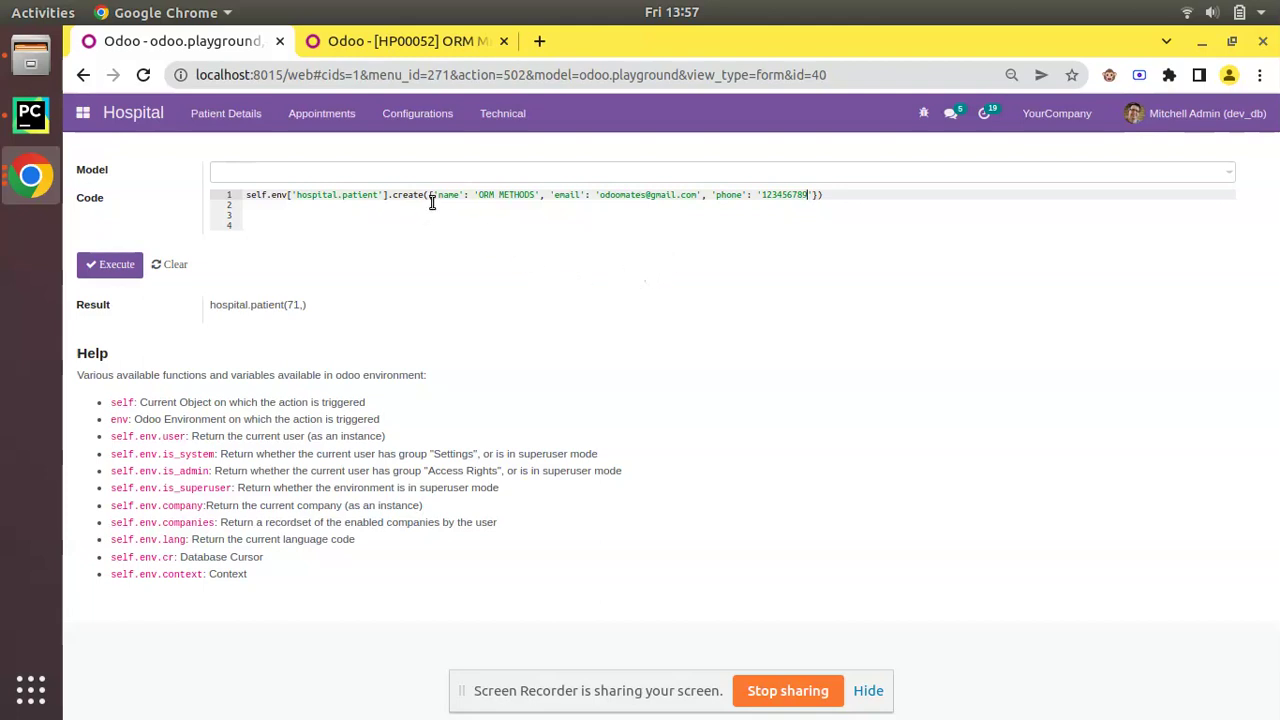
pyautogui.doubleClick(509, 195)
pyautogui.press('BackSpace')
pyautogui.press('BackSpace')
pyautogui.press('BackSpace')
pyautogui.press('BackSpace')
pyautogui.press('BackSpace')
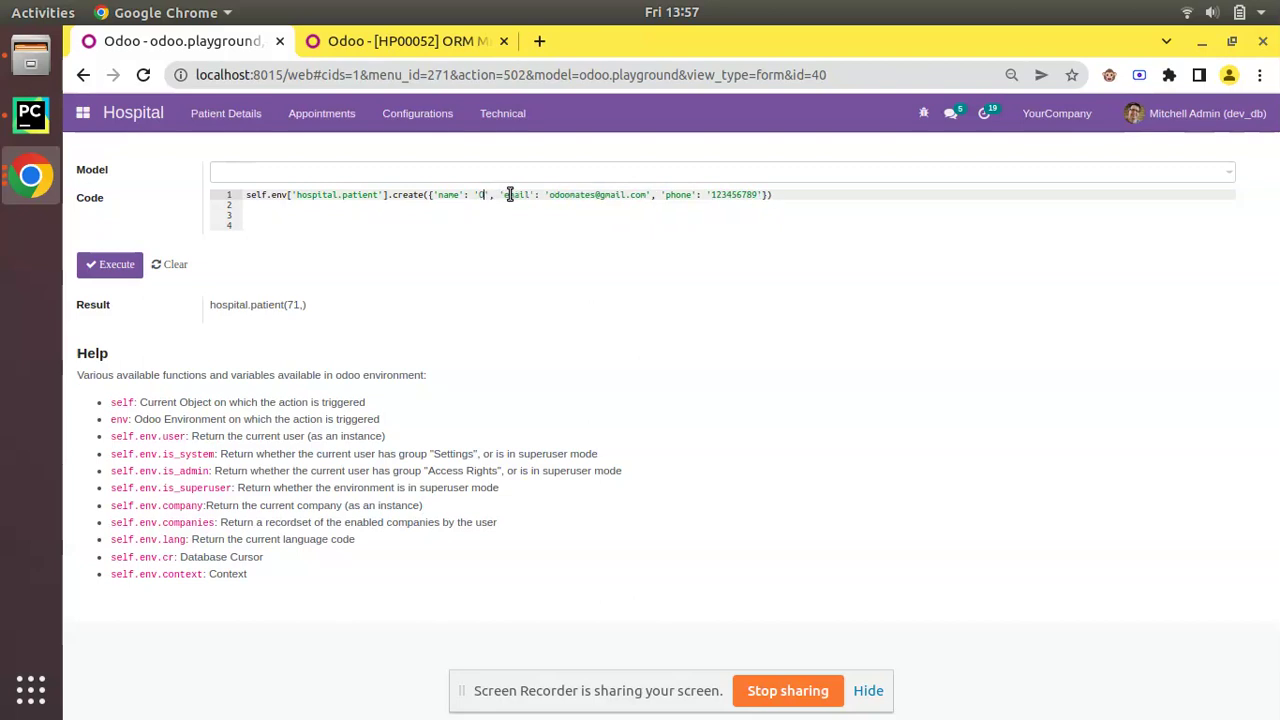
pyautogui.write('Odoo Mates')
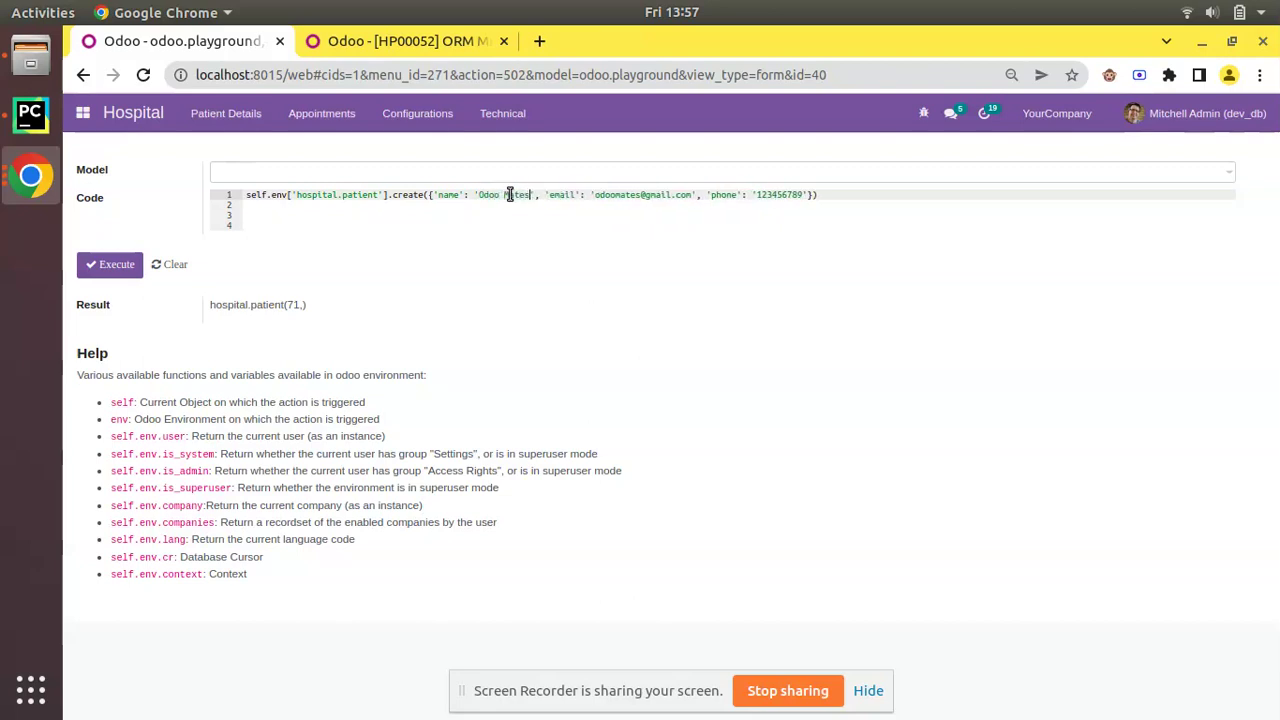
pyautogui.write(' Test')
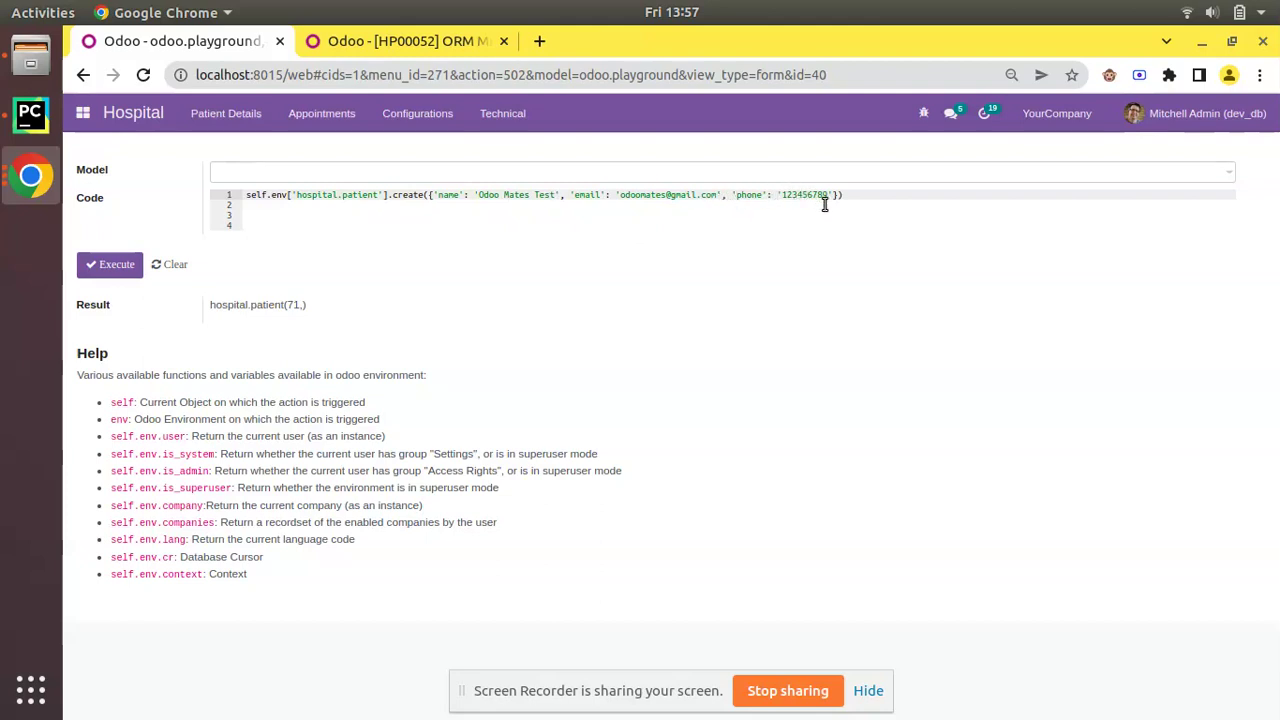
# Step: Execute the revised code, creating record hospital.patient(72,)
pyautogui.click(106, 264)
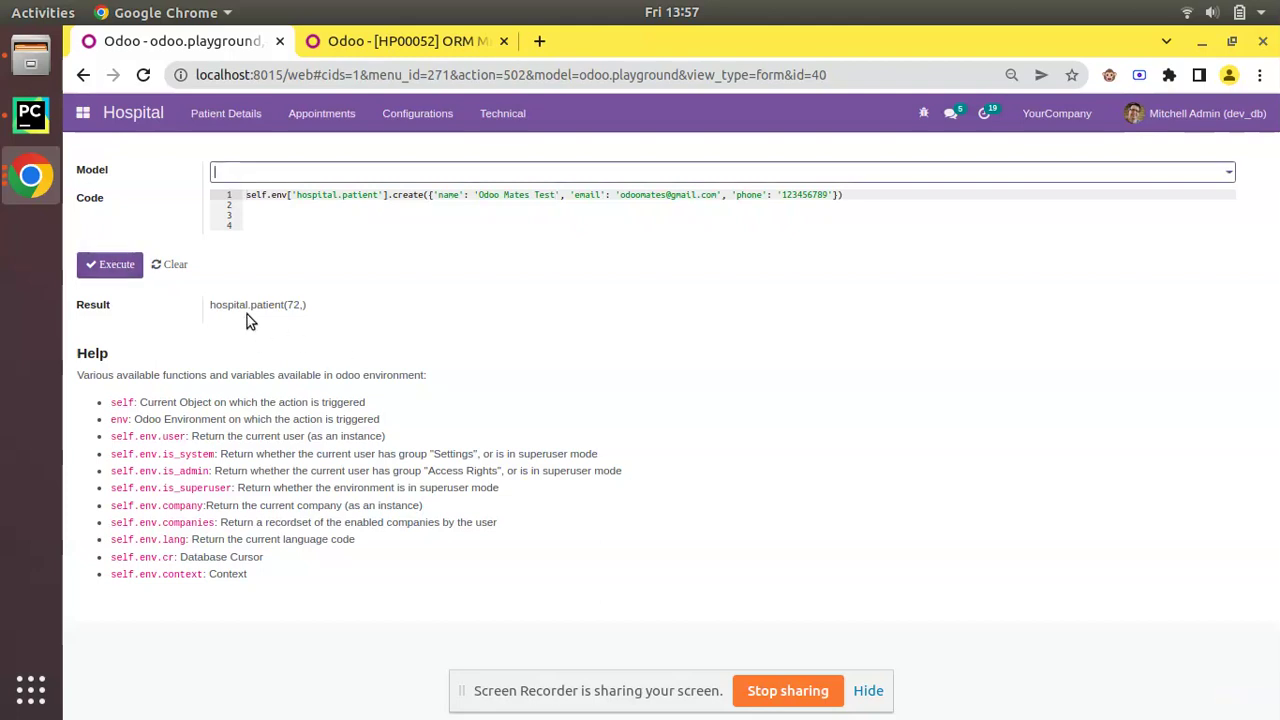
pyautogui.click(300, 308)
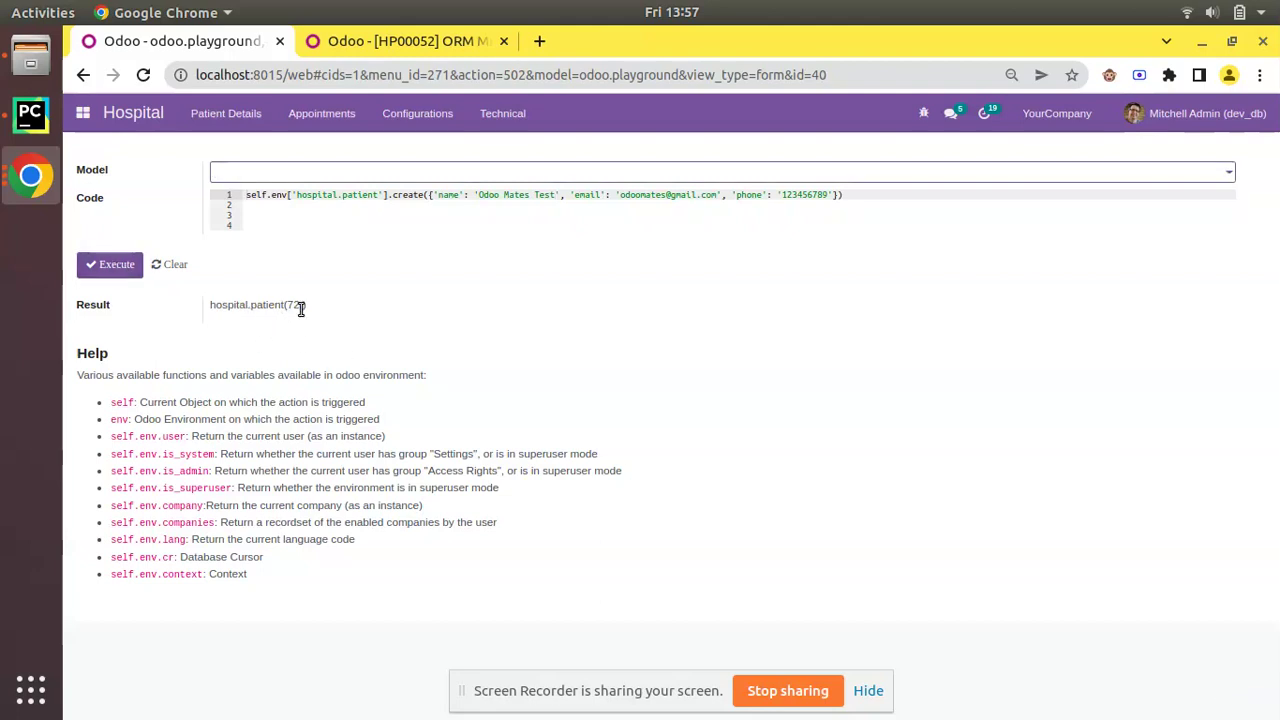
pyautogui.click(400, 41)
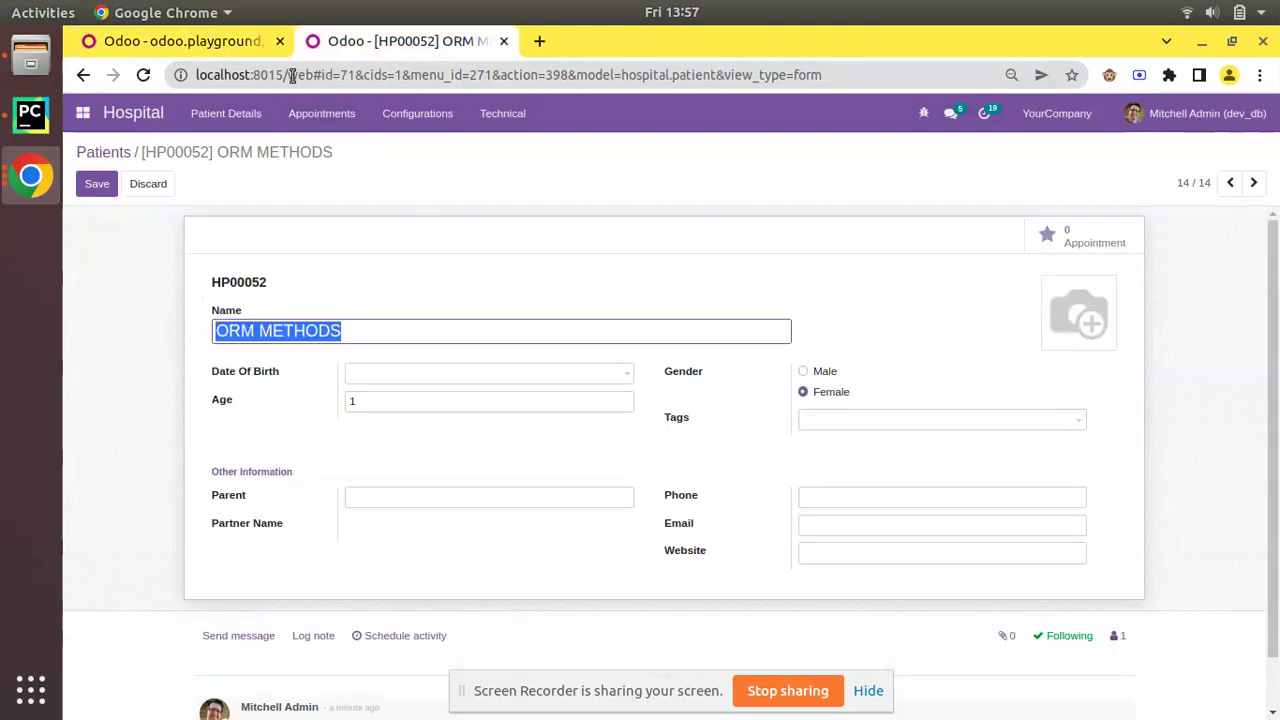
# Step: Check that patient HP00053 'Odoo Mates Test' stored its phone and email, then resume the playground code
pyautogui.click(118, 154)
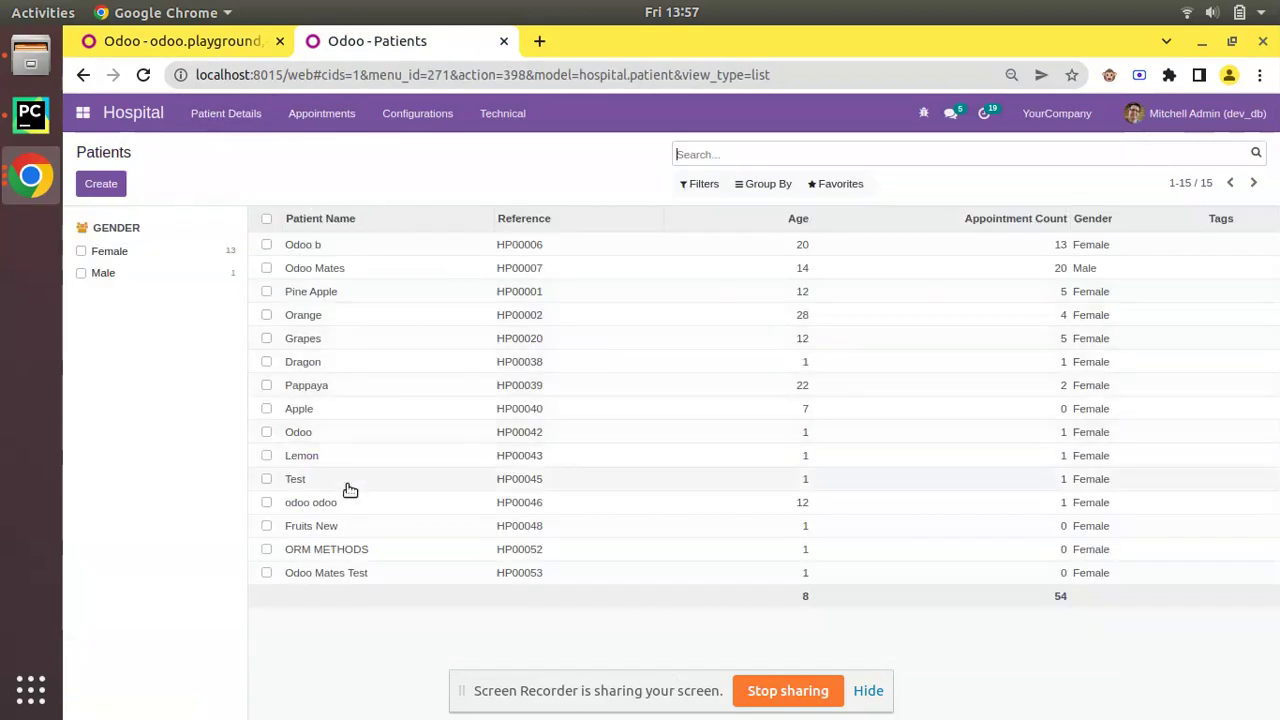
pyautogui.click(333, 575)
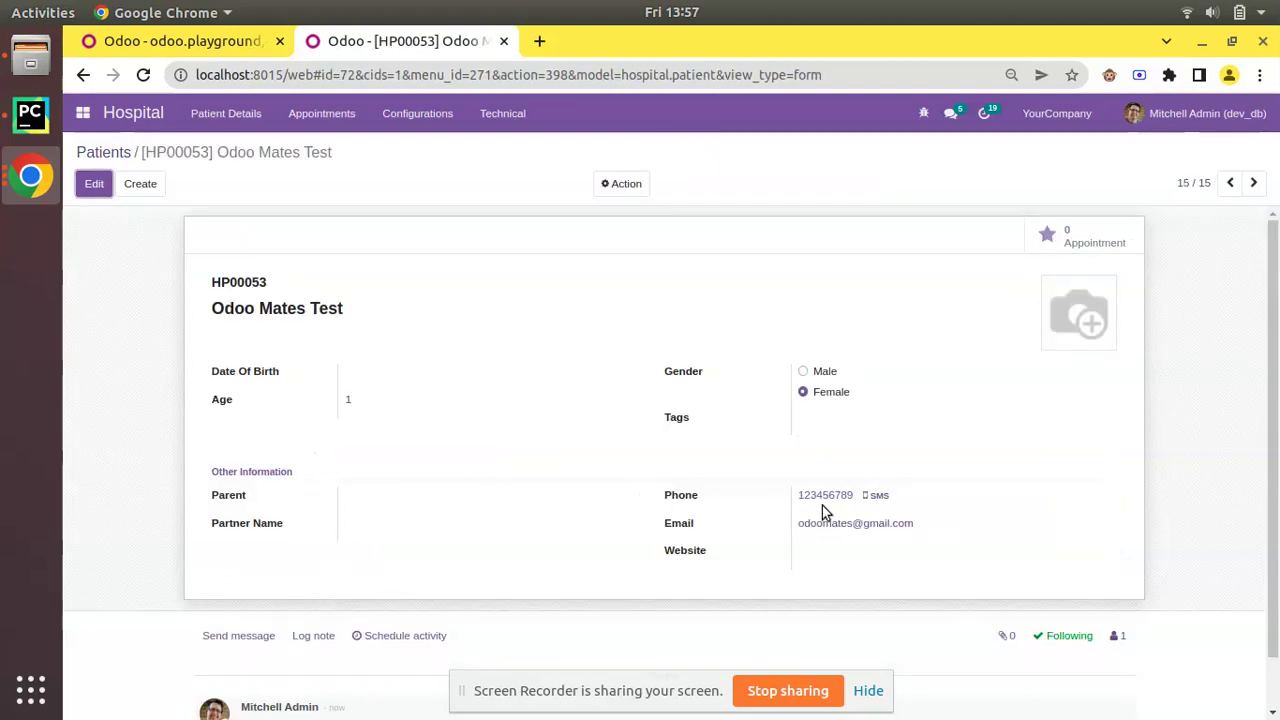
pyautogui.click(236, 42)
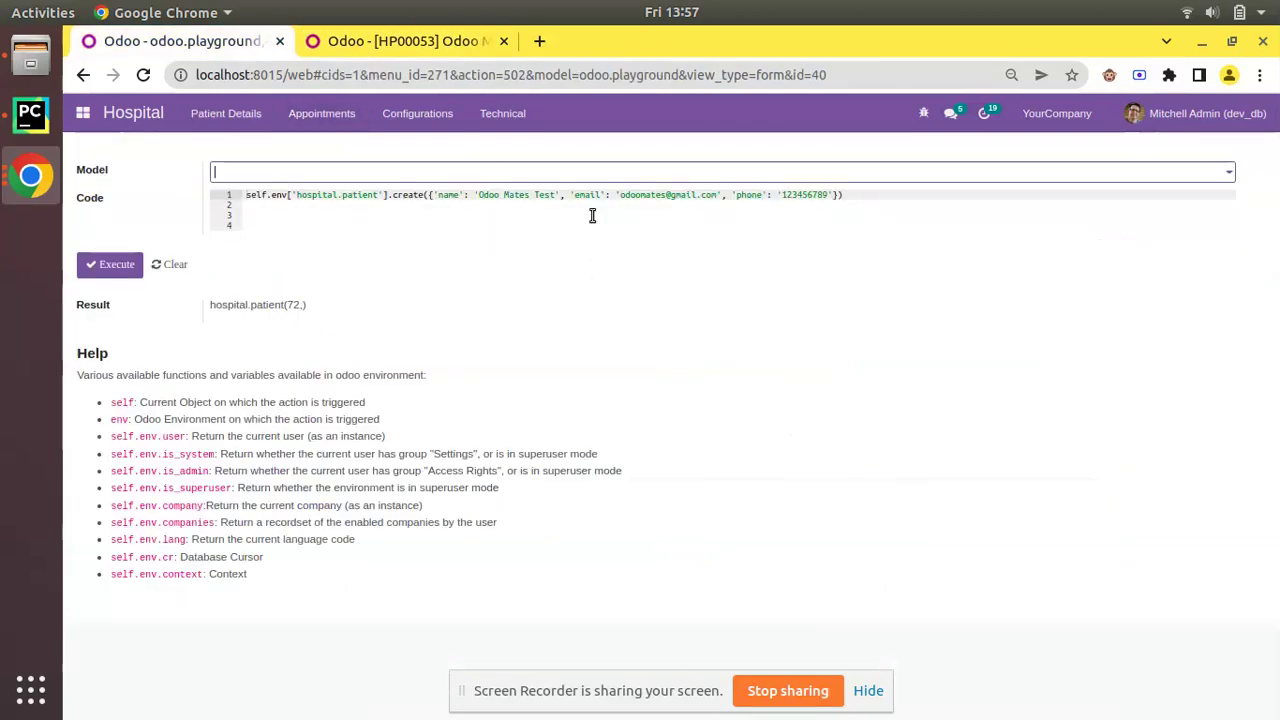
pyautogui.click(400, 41)
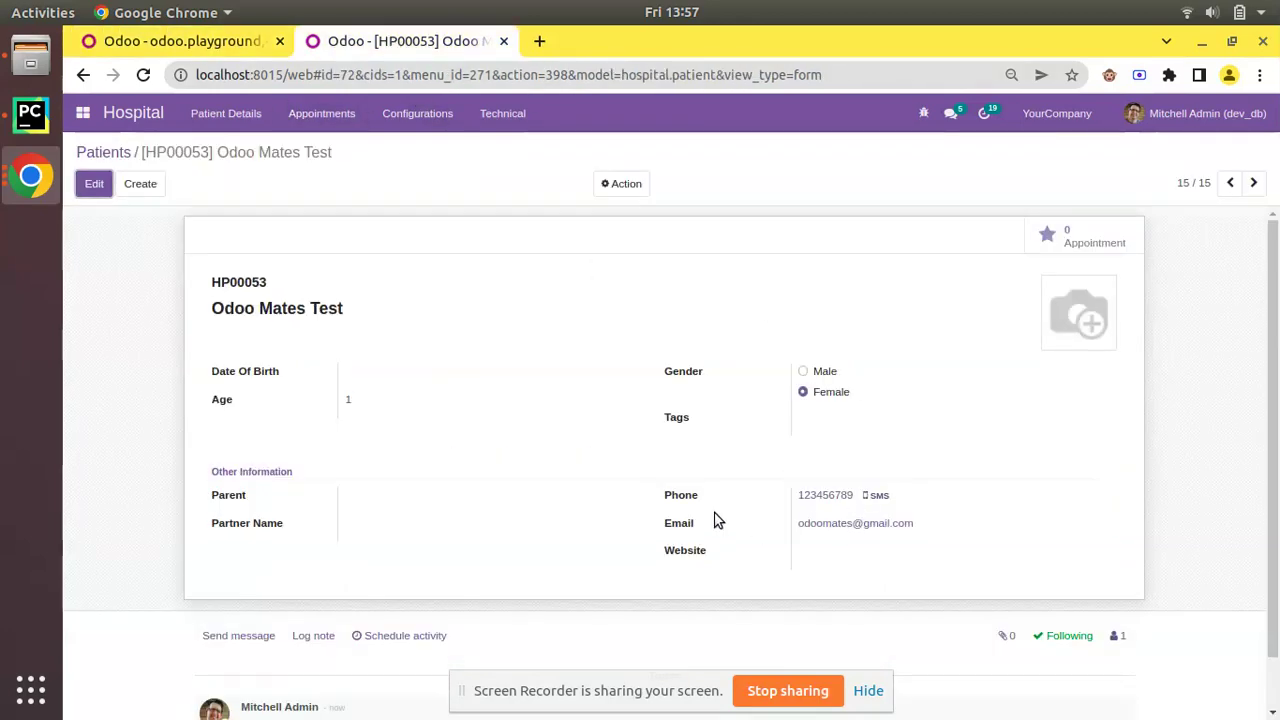
pyautogui.click(214, 45)
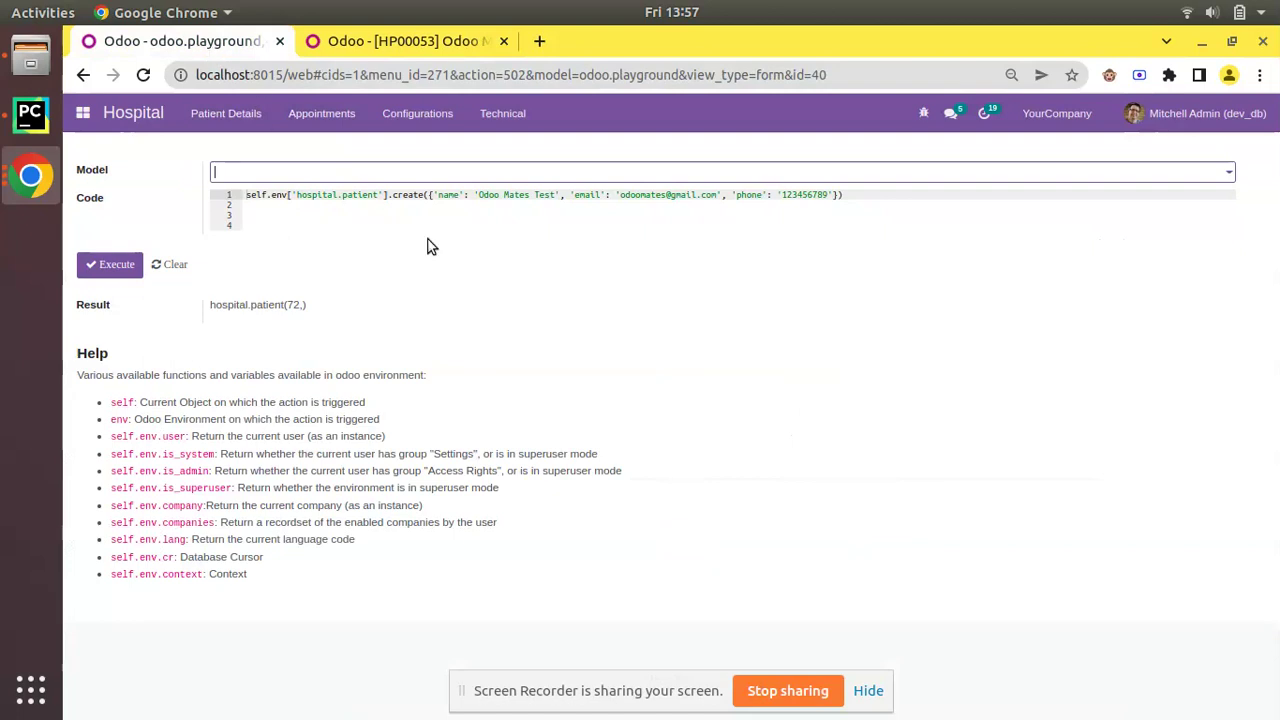
pyautogui.click(537, 213)
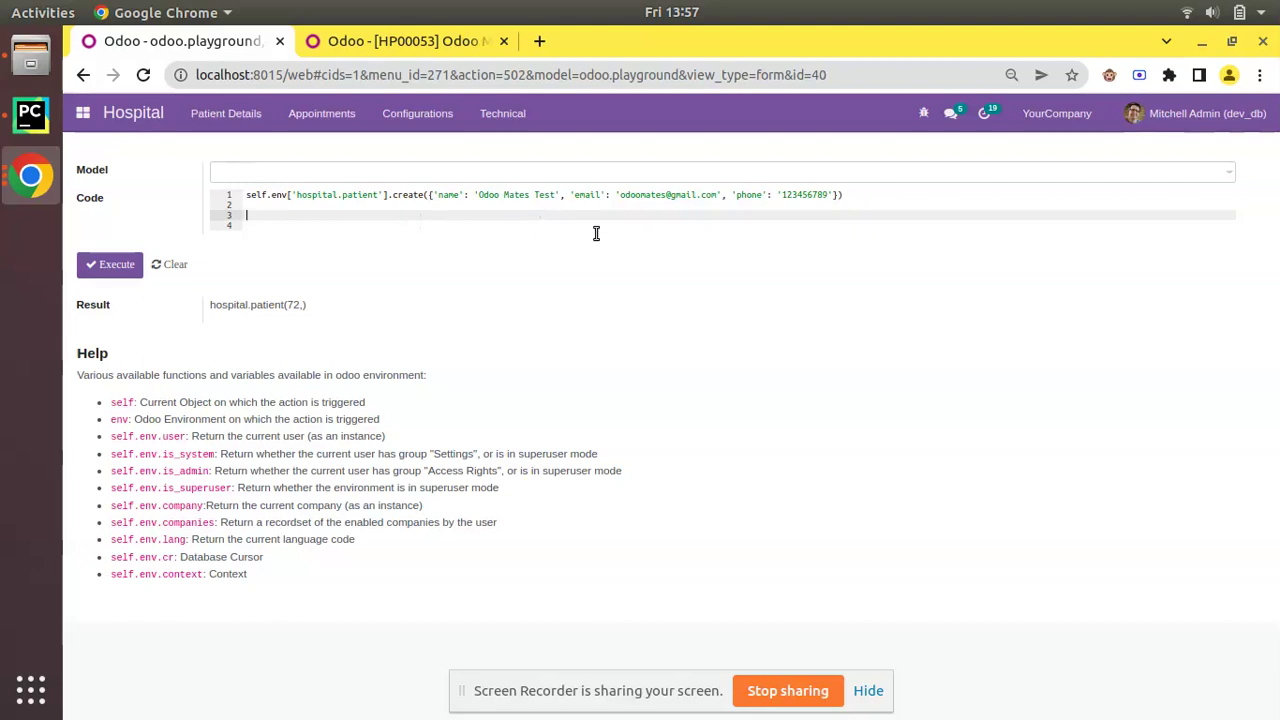
# Step: Make the phone value an unquoted number 123456789 and execute the code again
pyautogui.click(783, 195)
pyautogui.press('BackSpace')
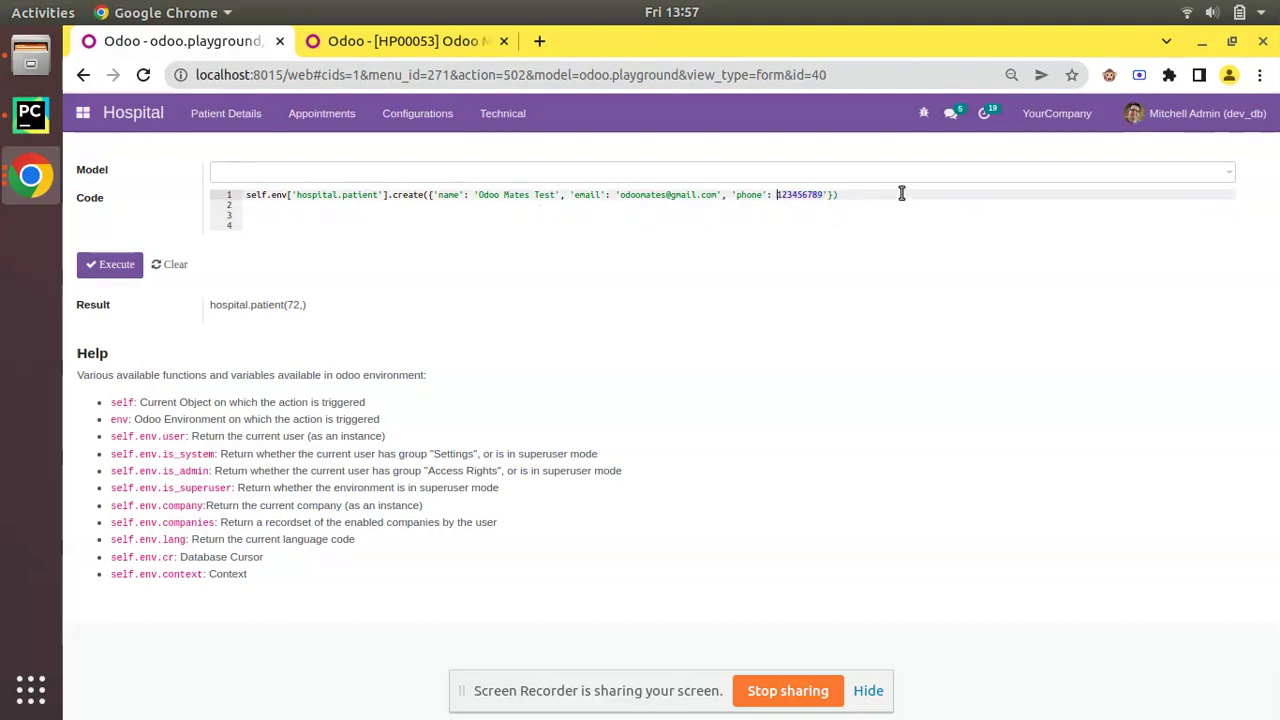
pyautogui.click(820, 195)
pyautogui.press('BackSpace')
pyautogui.click(109, 270)
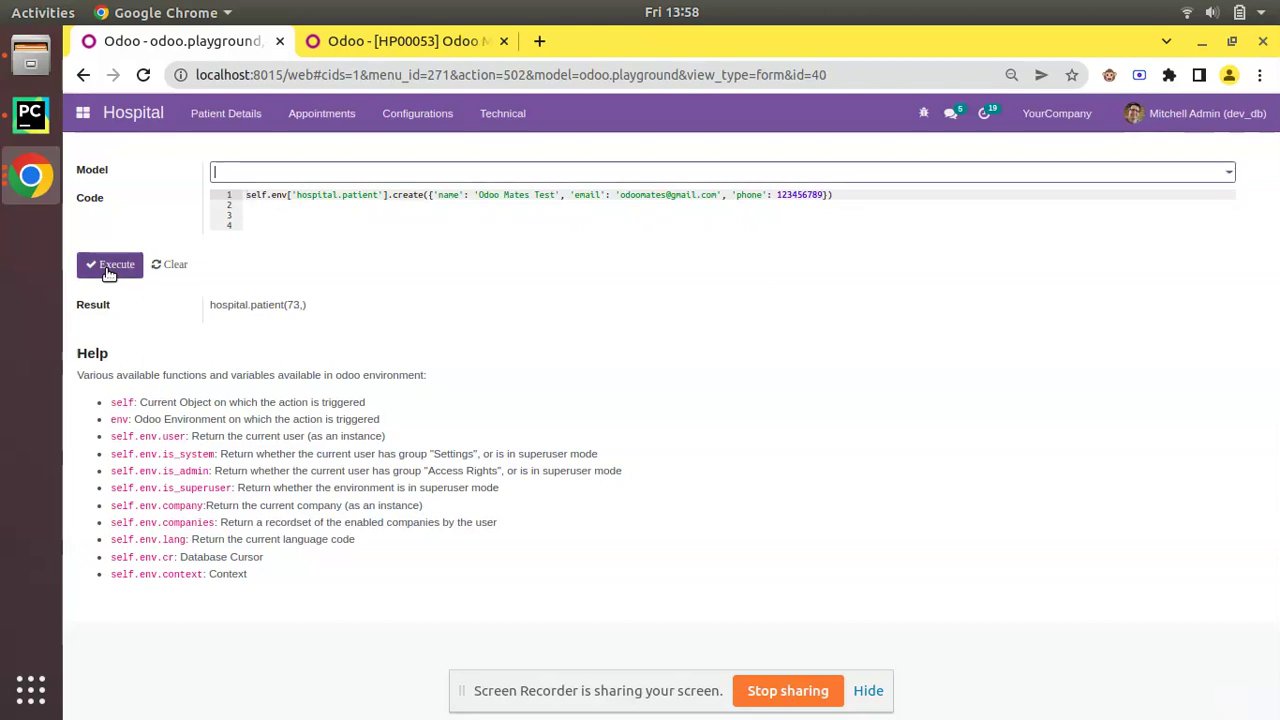
# Step: Open the new patient record HP00054 from the Patients list, then go back to the playground
pyautogui.click(380, 45)
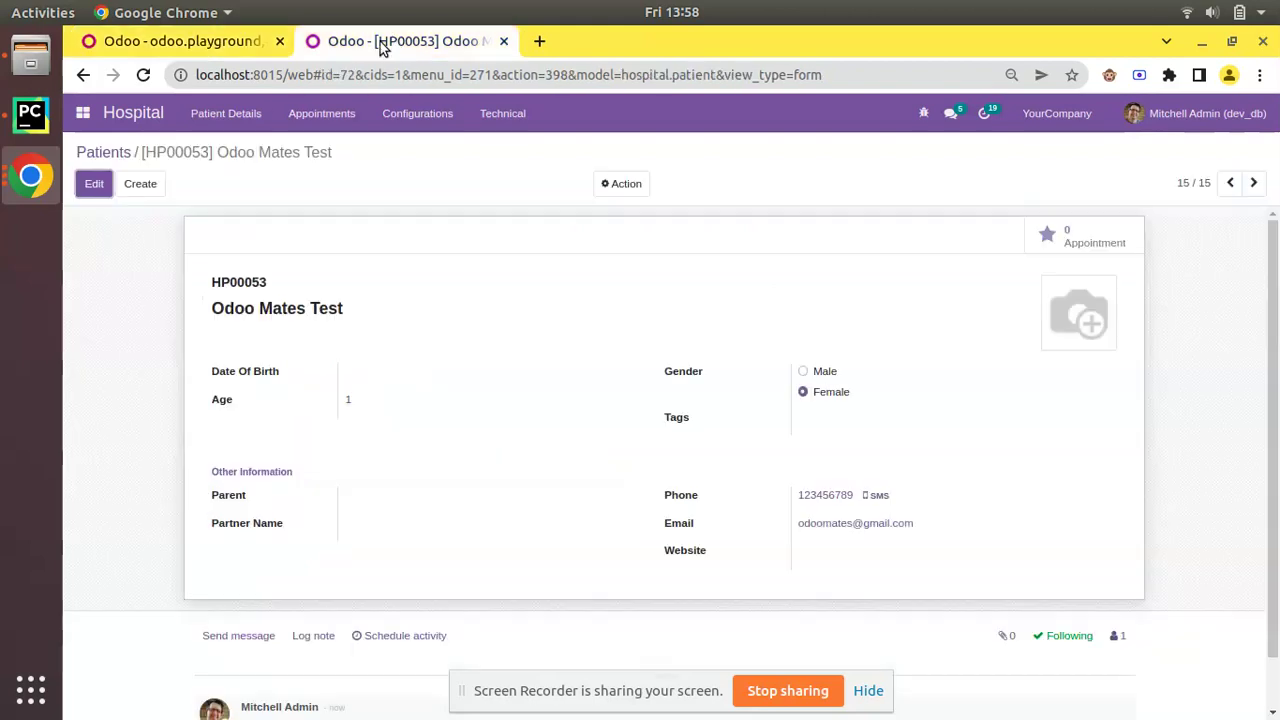
pyautogui.click(118, 153)
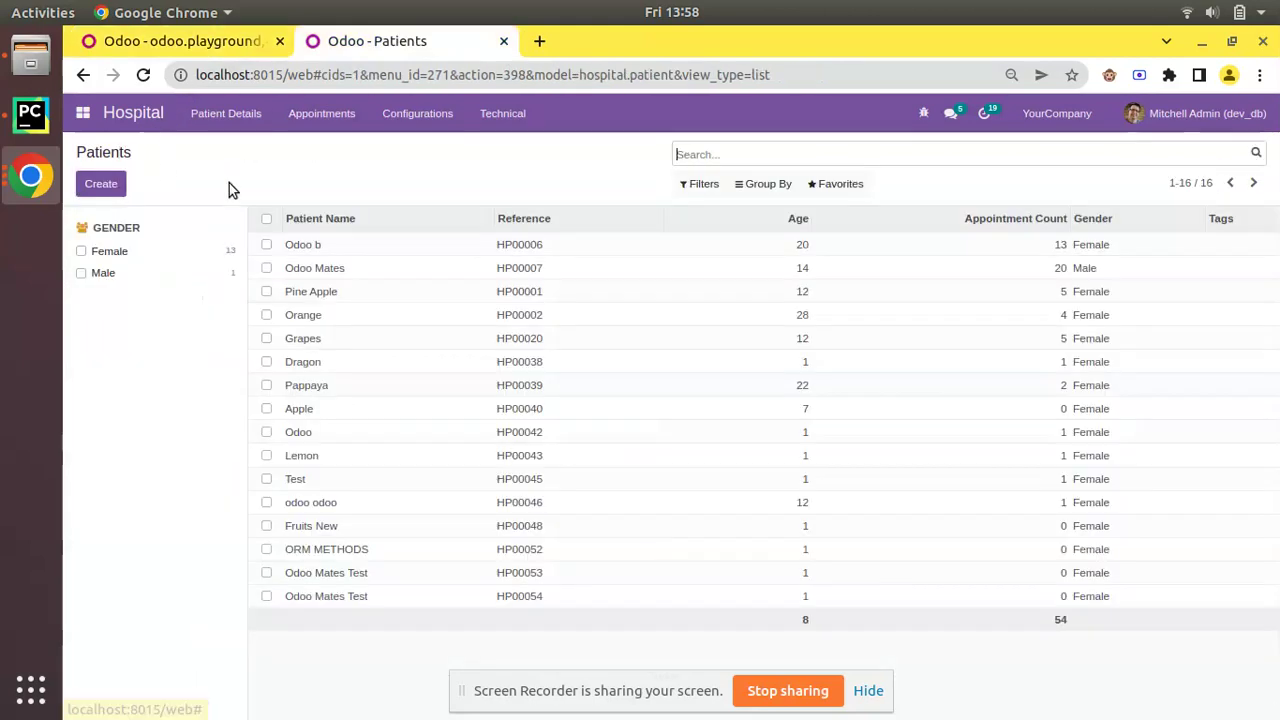
pyautogui.click(337, 597)
pyautogui.hotkey('alt', 'a')
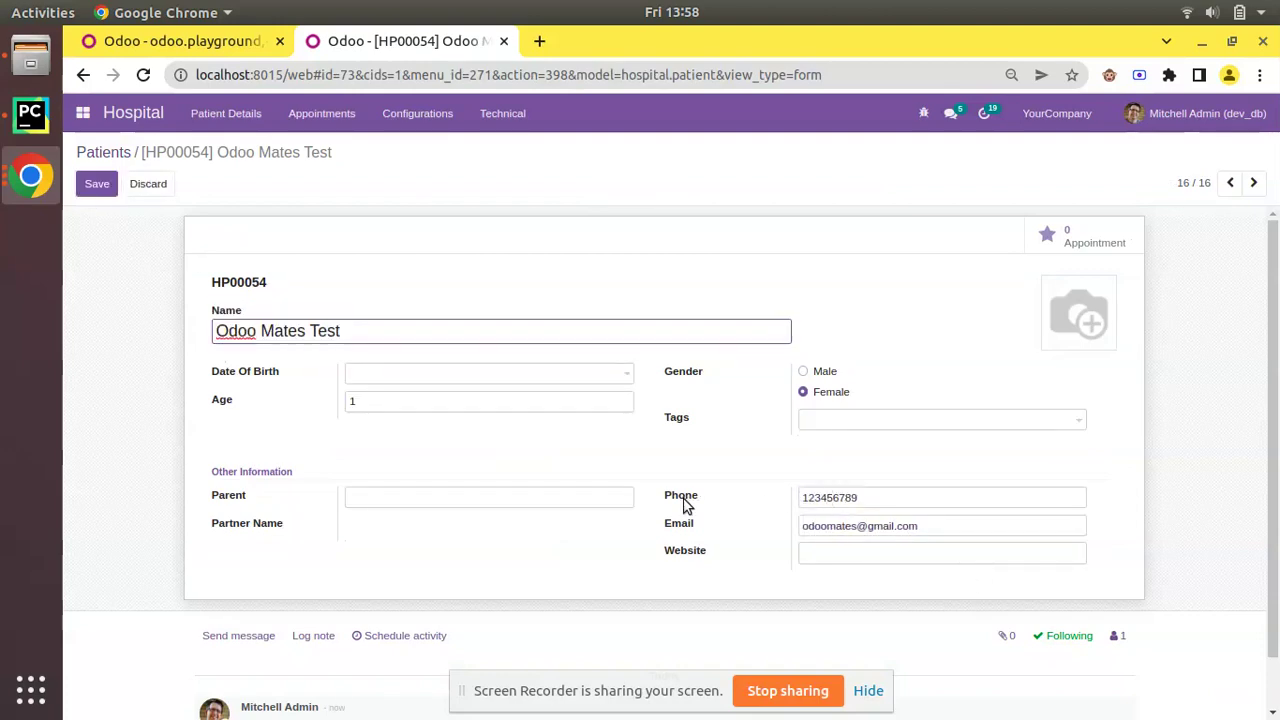
pyautogui.moveTo(681, 496)
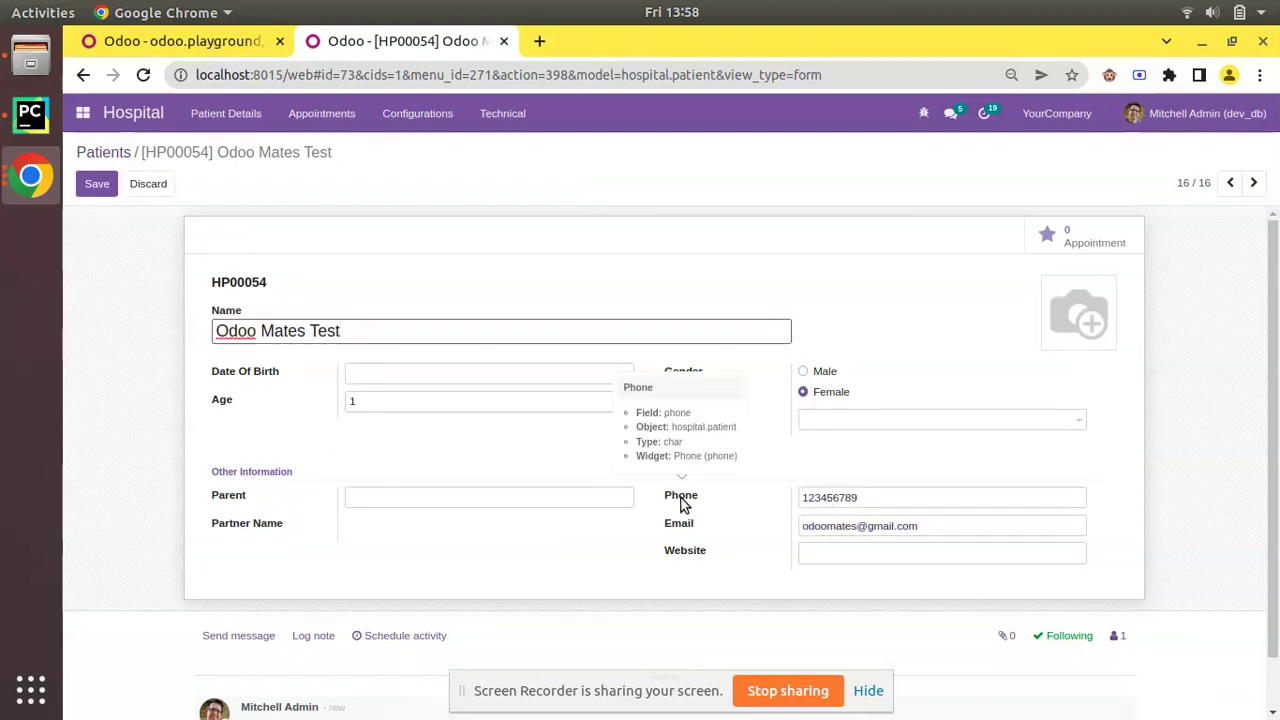
pyautogui.click(245, 41)
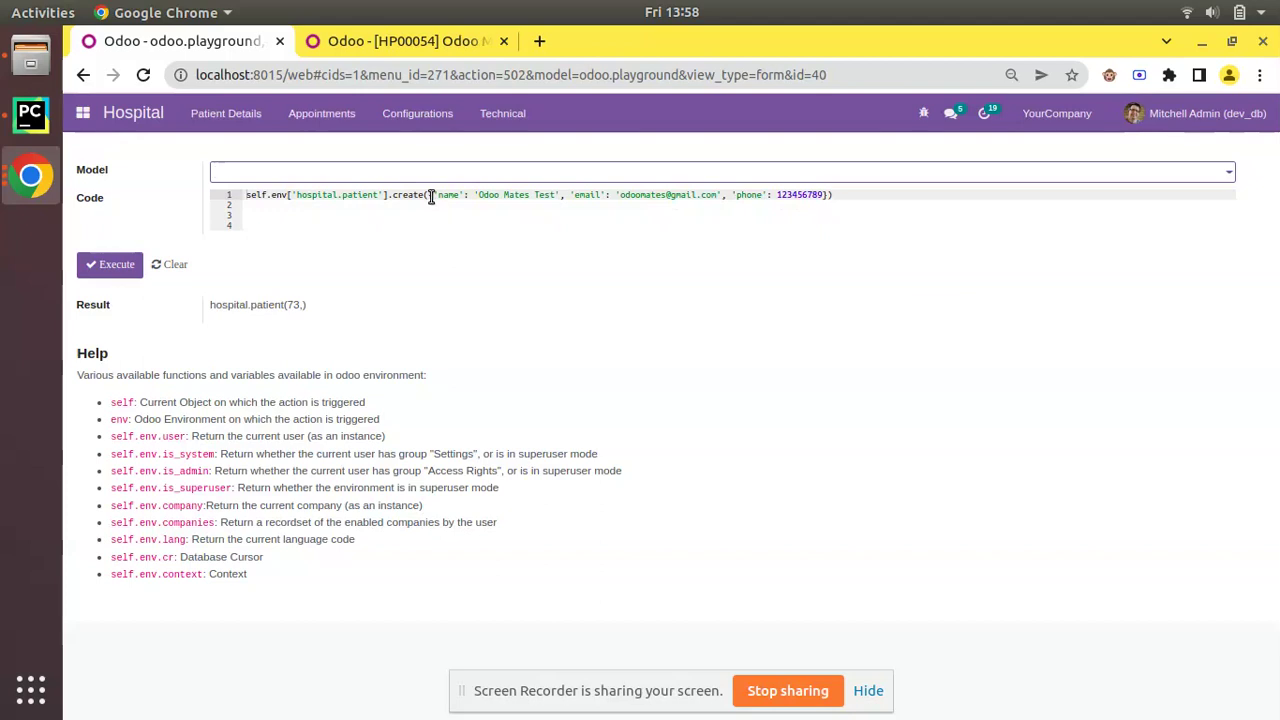
# Step: Call create(vals), defining vals above with name 'Odoo Mates Test', an email address and phone 123456789
pyautogui.moveTo(430, 197); pyautogui.dragTo(828, 199)
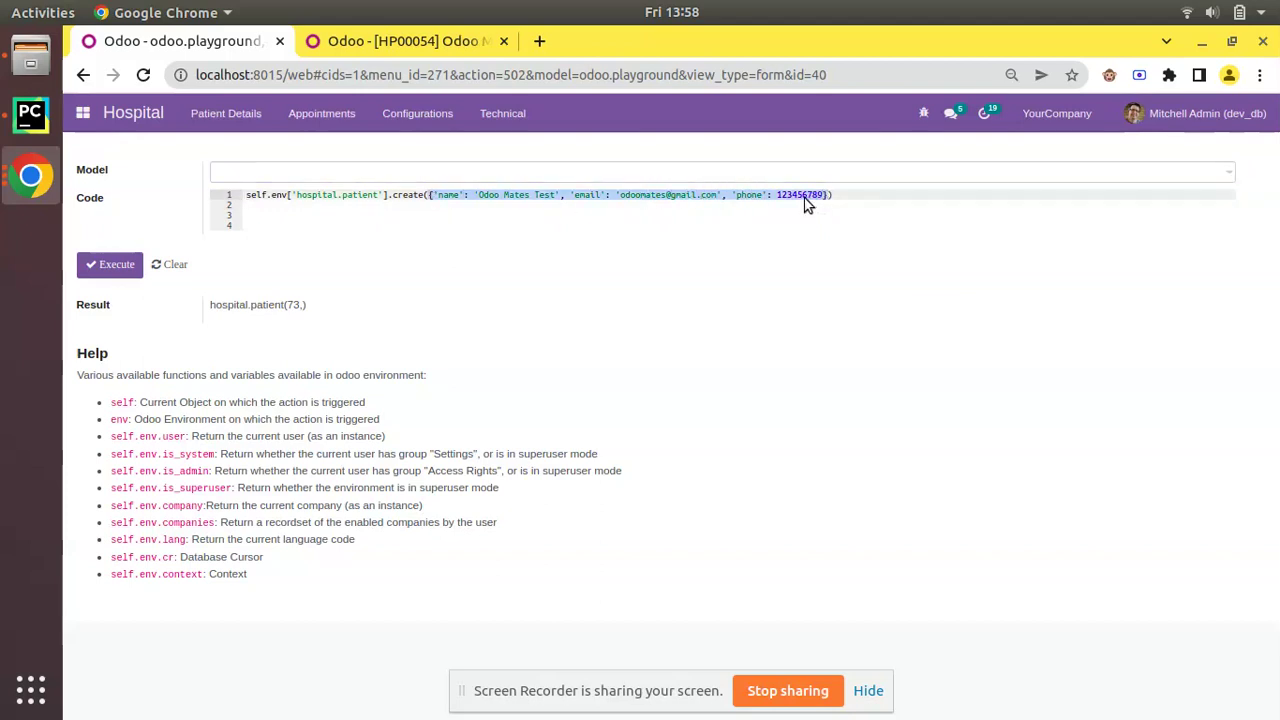
pyautogui.press('BackSpace')
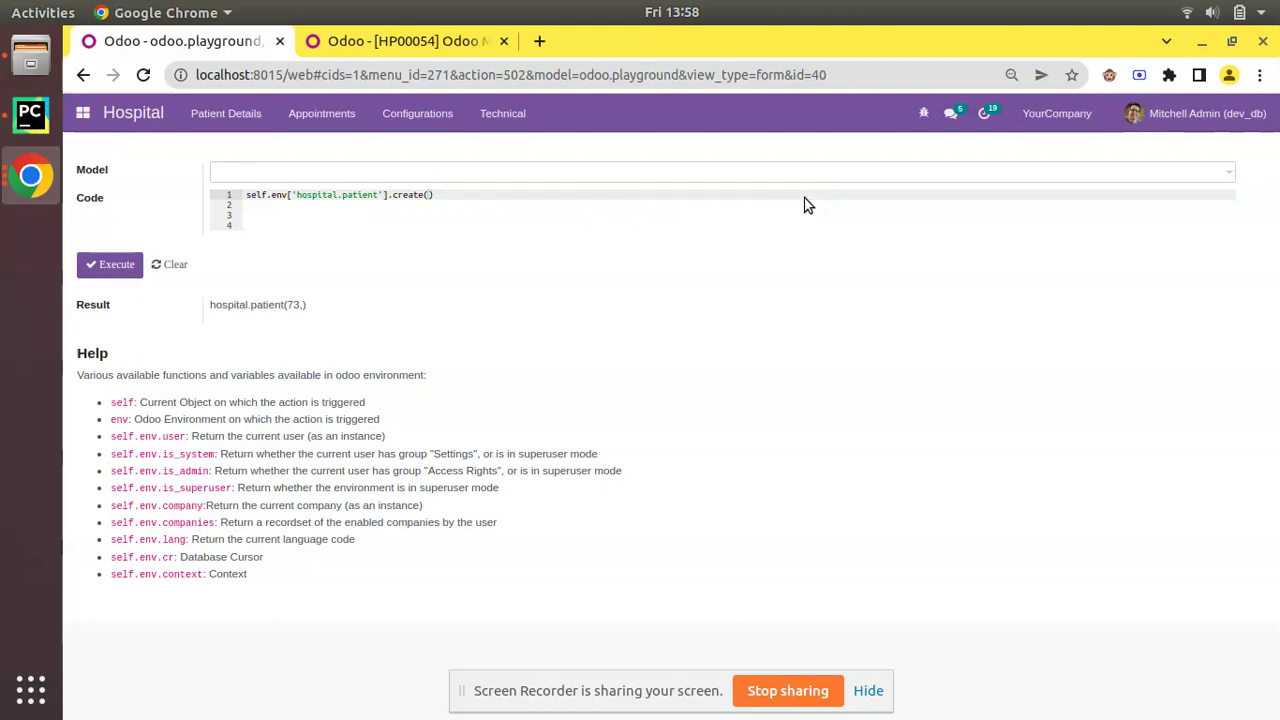
pyautogui.write('va')
pyautogui.write('ls')
pyautogui.press('Return')
pyautogui.press('Up')
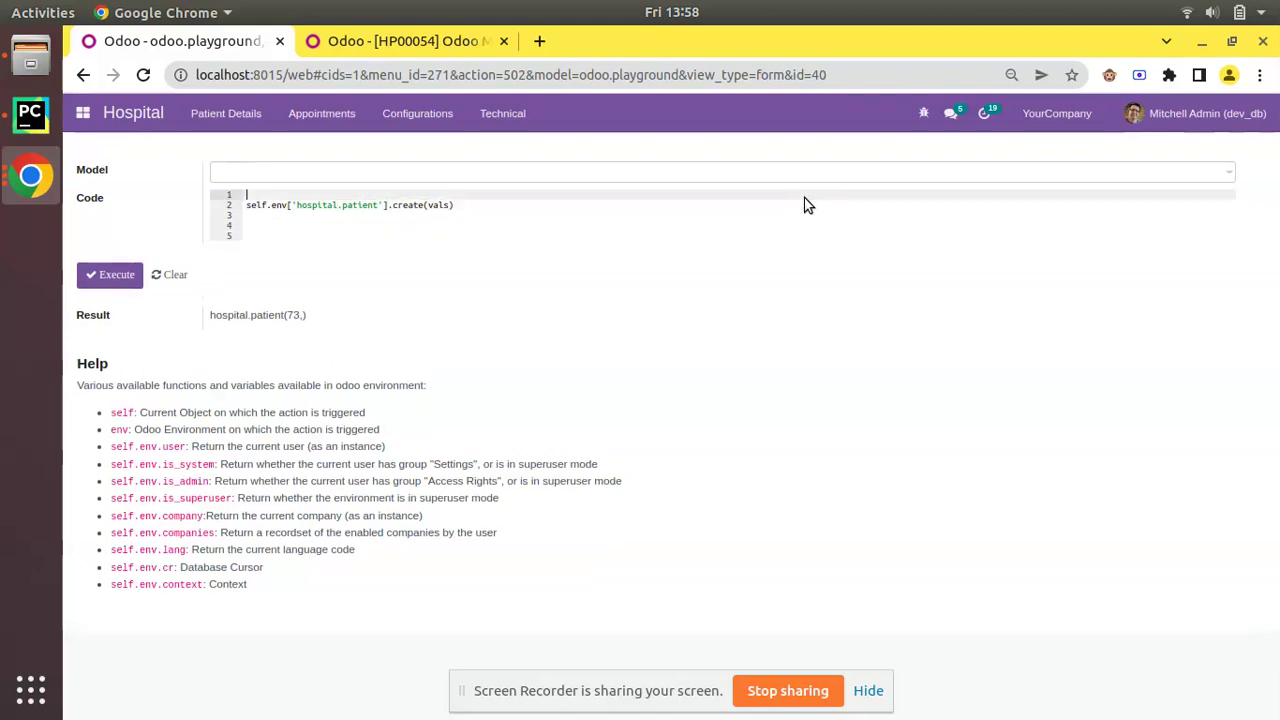
pyautogui.write('vals = ')
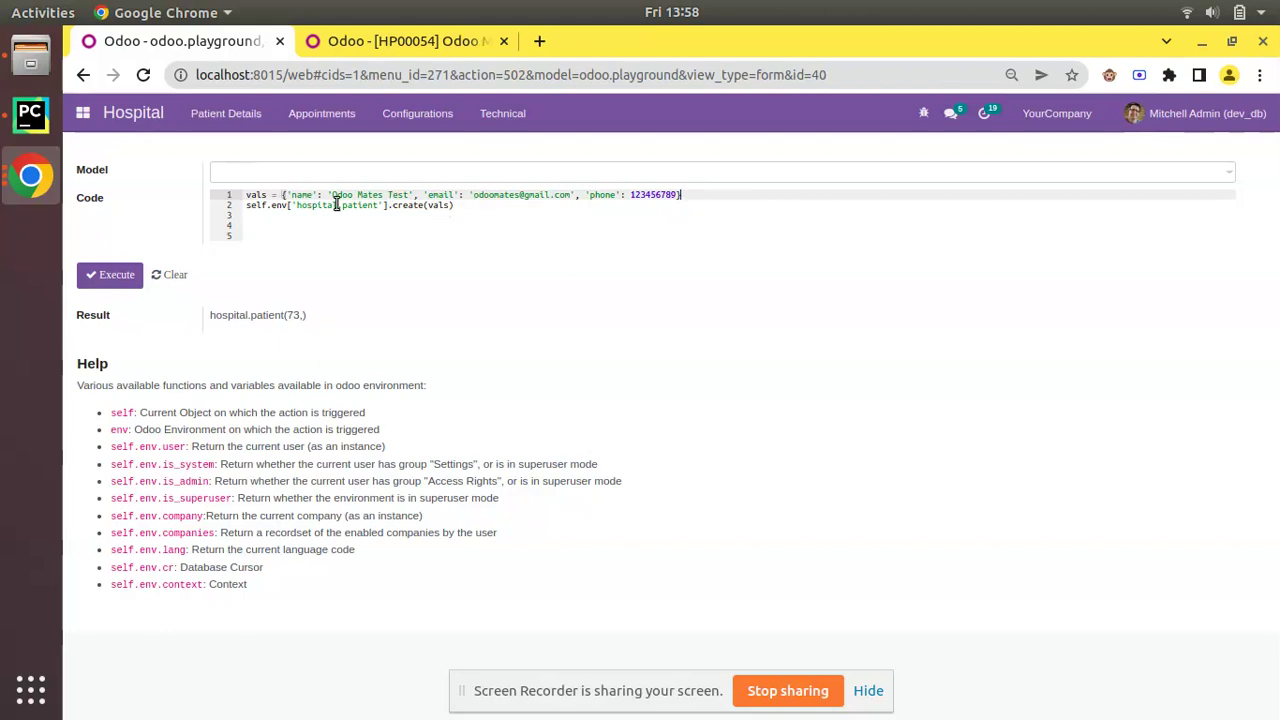
pyautogui.click(398, 236)
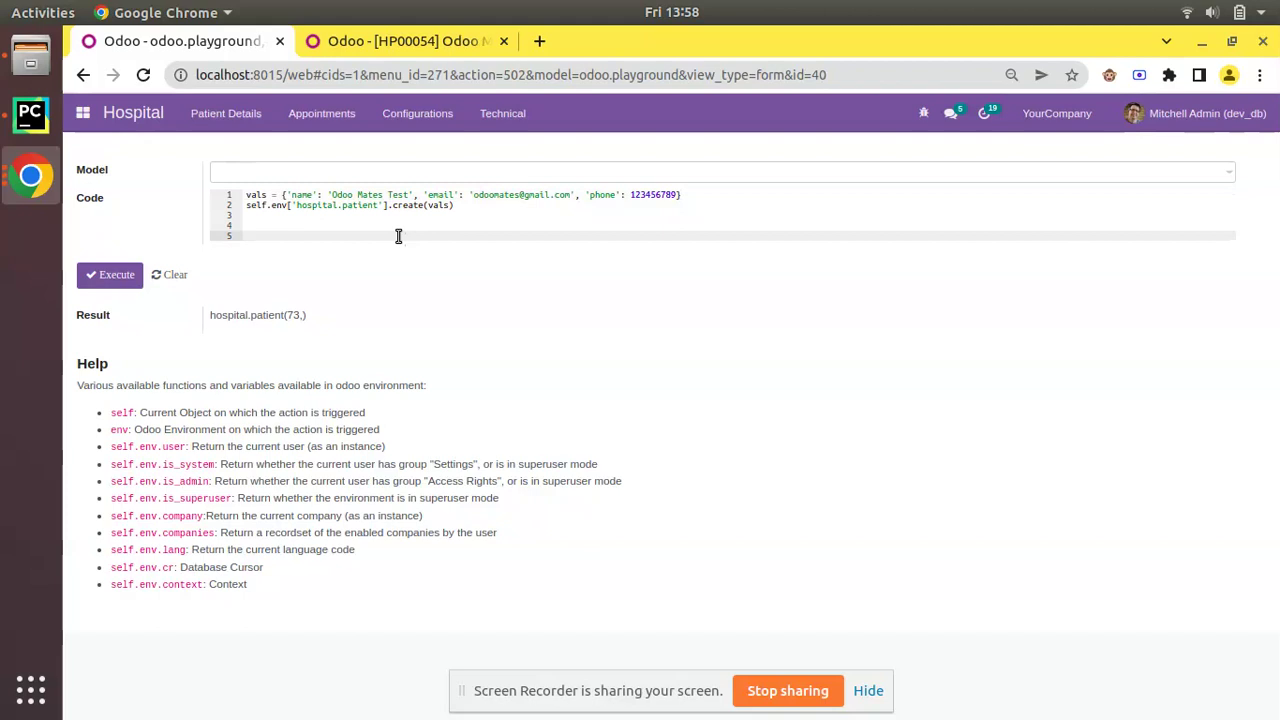